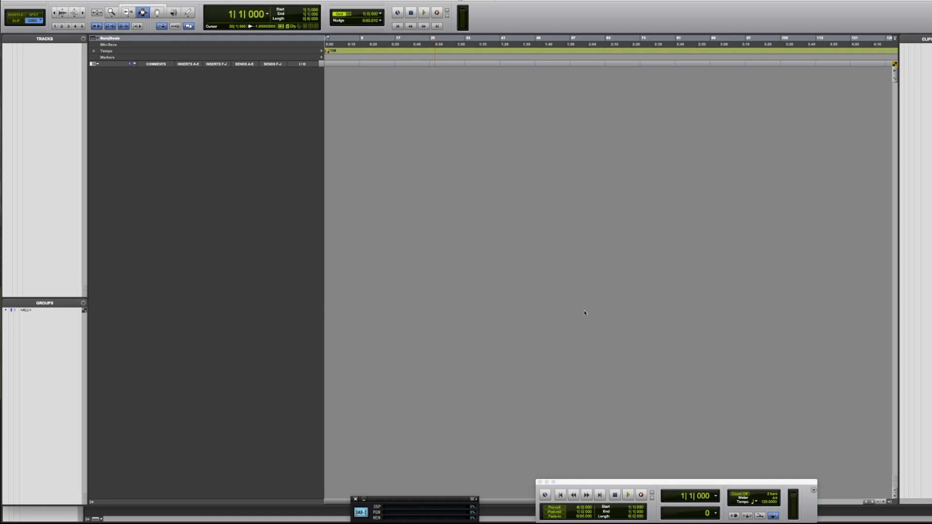
Create 12 new mono audio tracks named Drums
key("shift+super+n")
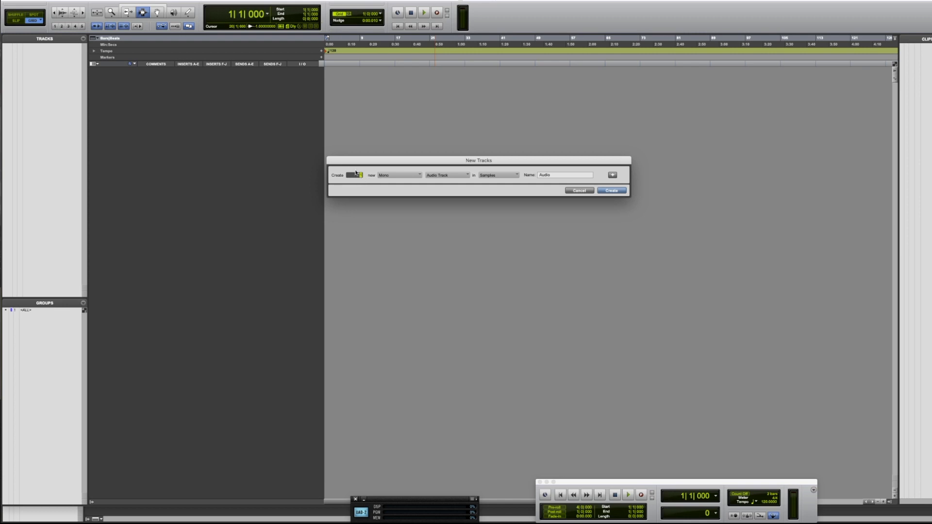
type("12")
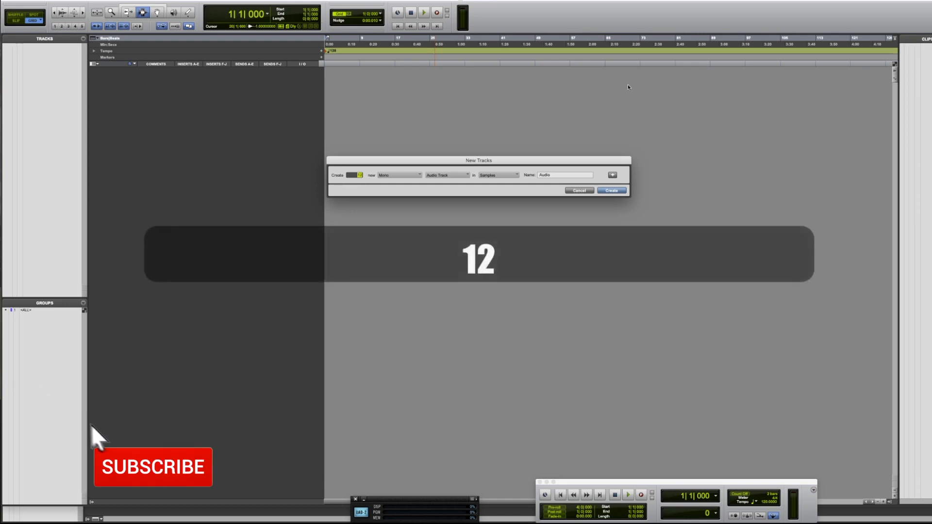
key("Tab")
type("Drums")
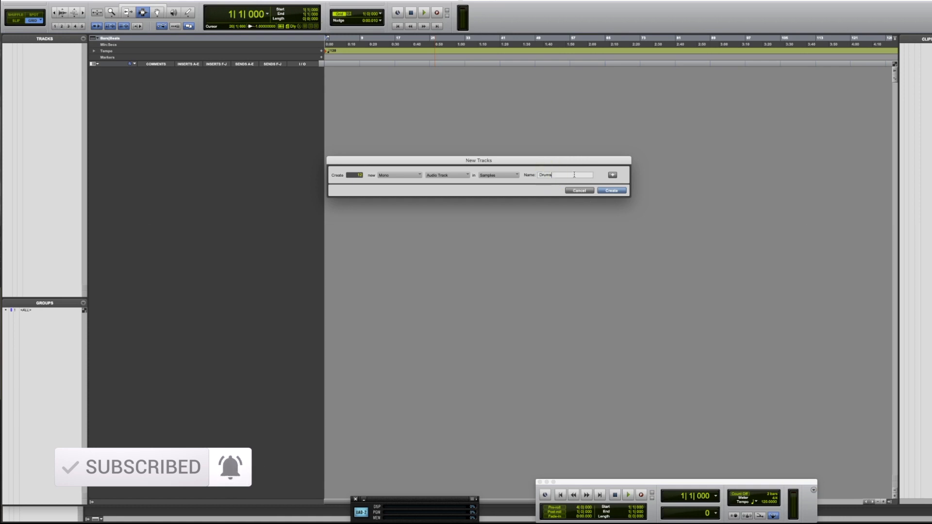
left_click(613, 190)
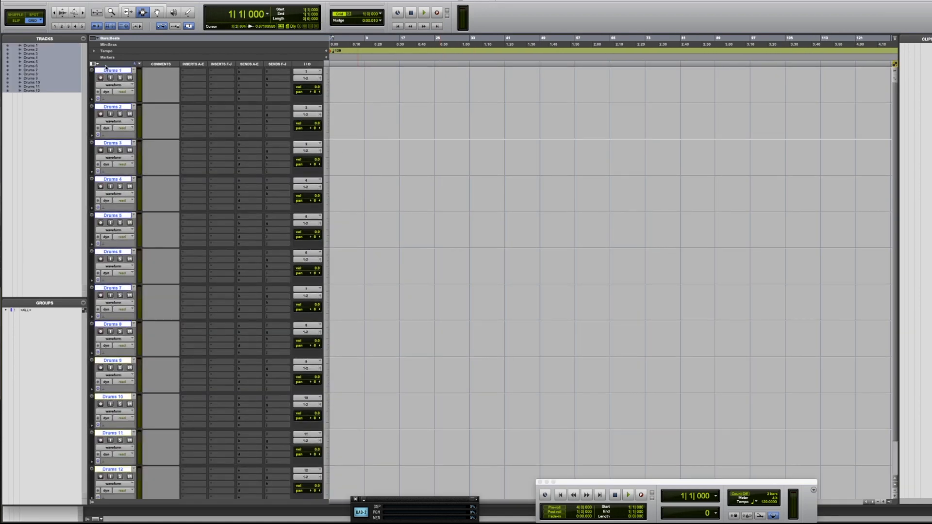
Rename the first two drum tracks as Kick in and Kick Out
double_click(115, 71)
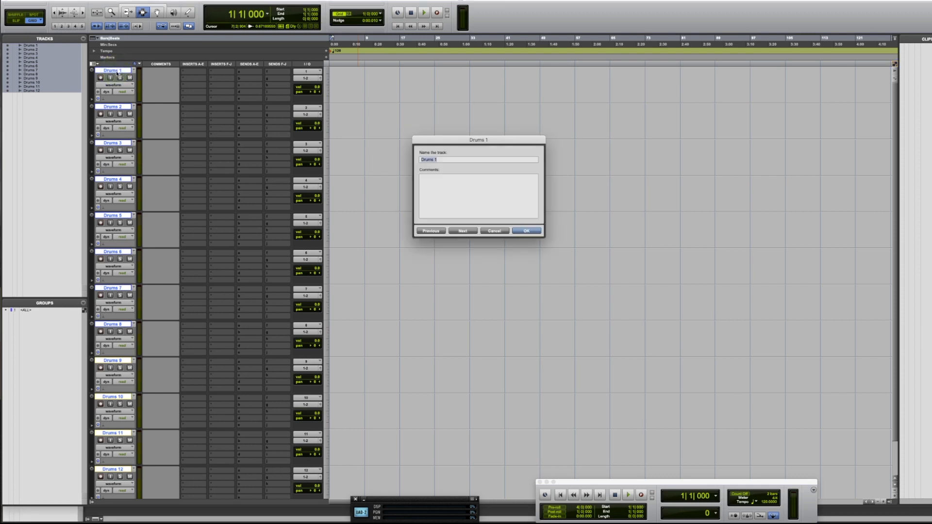
type("Kick in")
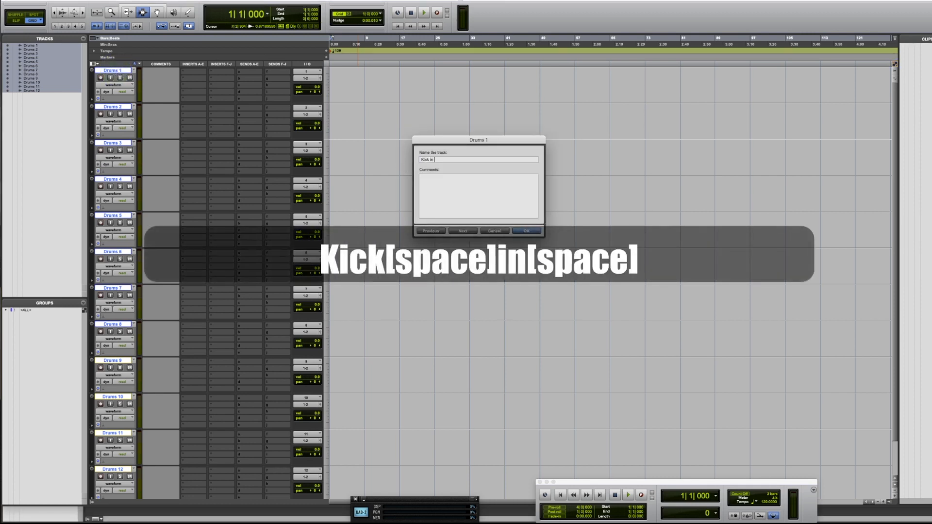
key("super+Right")
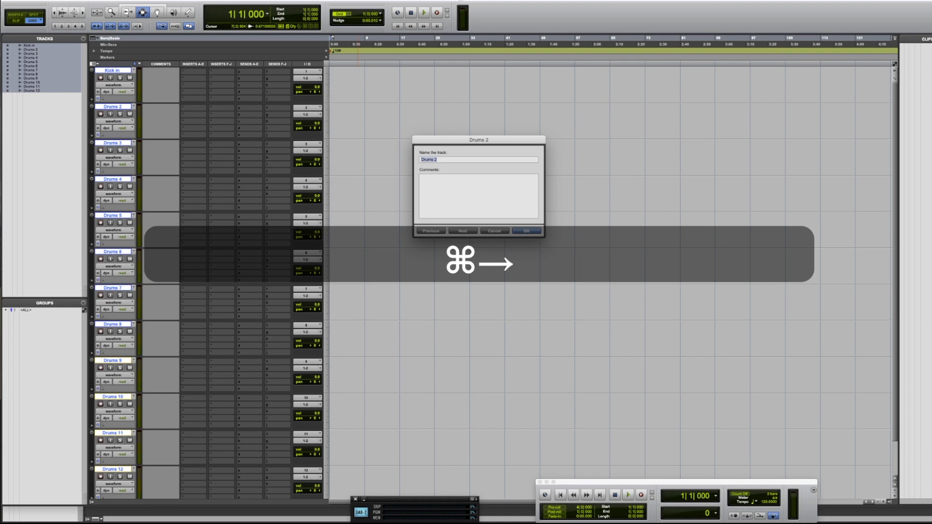
key("super+Left")
key("super+Right")
type("Kick lut")
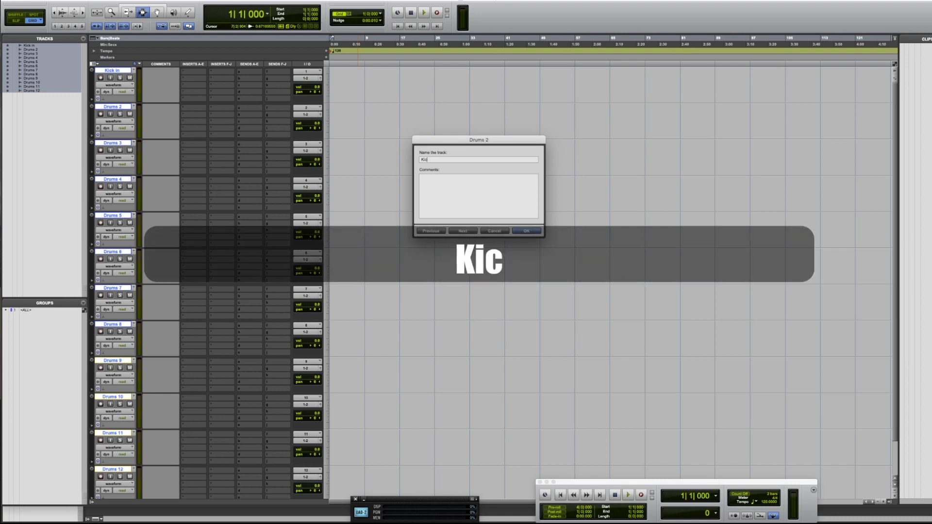
key("Return")
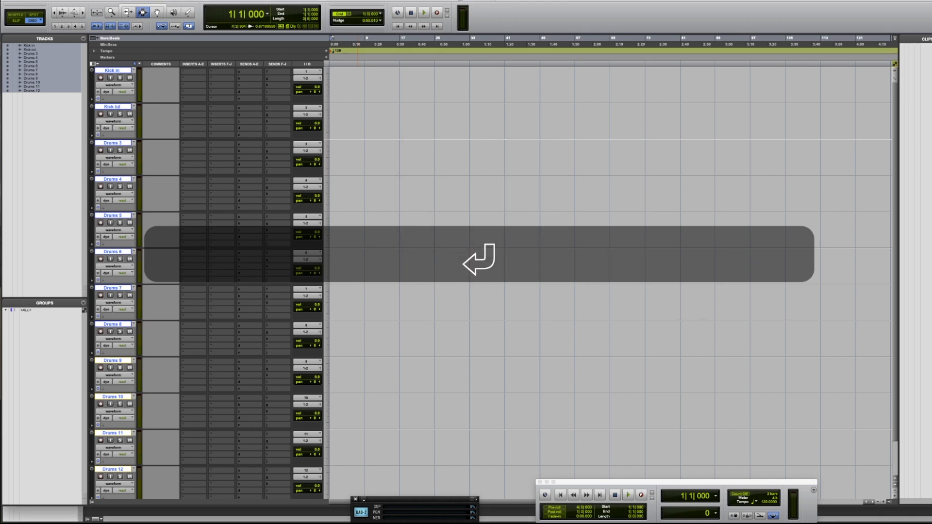
left_click(120, 109)
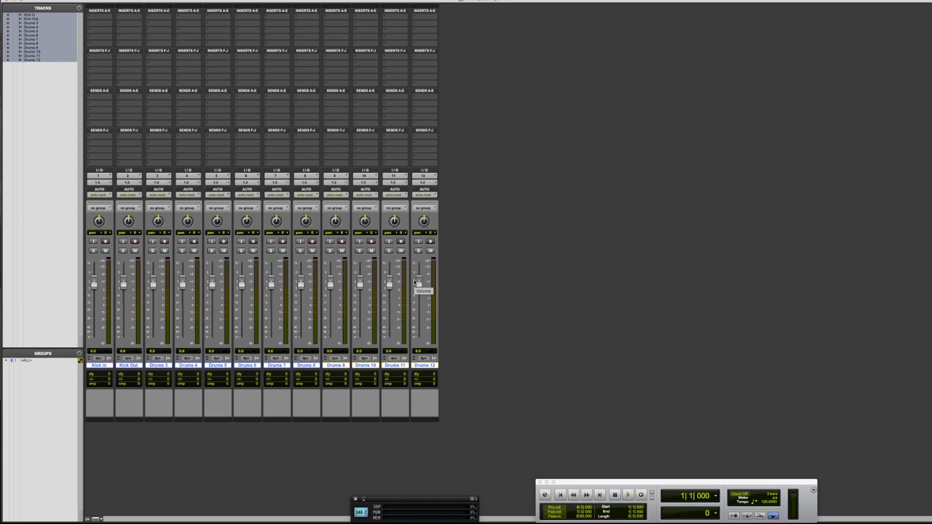
Create a Mix/Edit group named Drums from all 12 selected tracks, with the group ID set to d
key("super+g")
type("Drums")
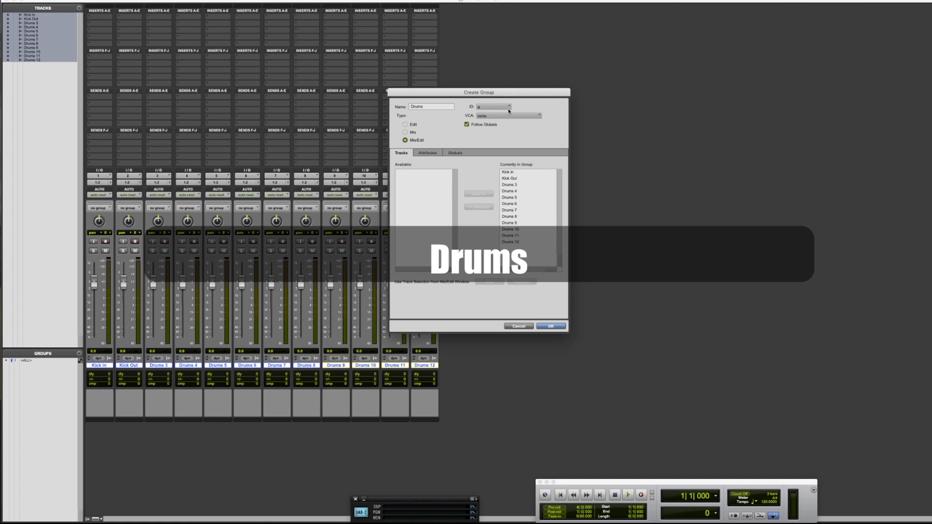
left_click(435, 108)
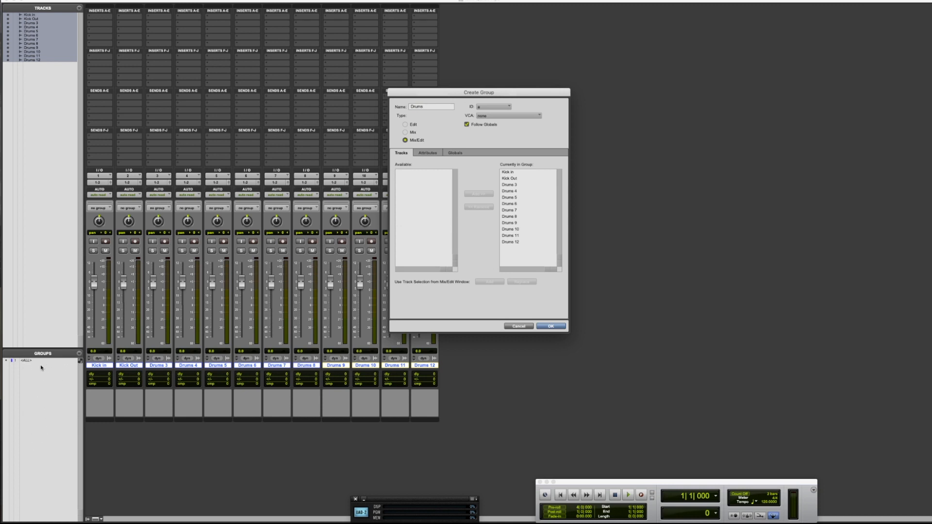
double_click(416, 107)
left_click(493, 107)
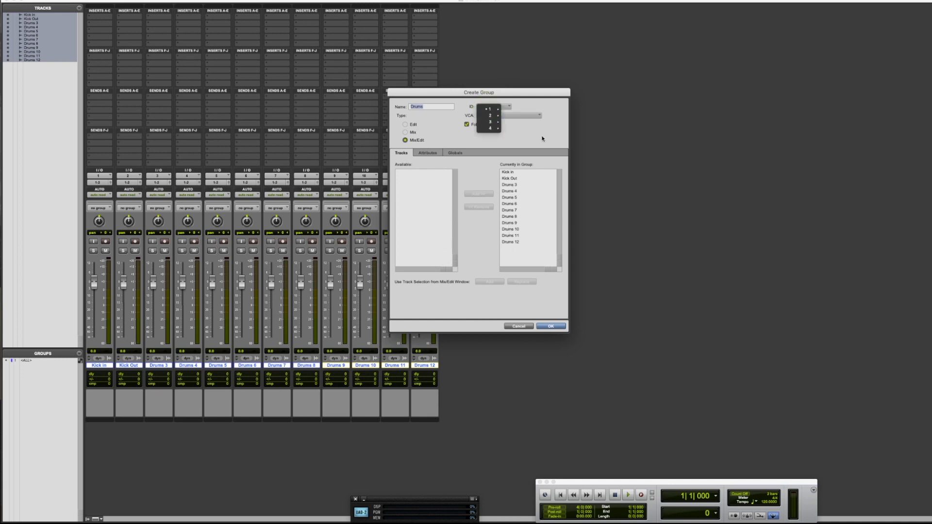
mouse_move(486, 110)
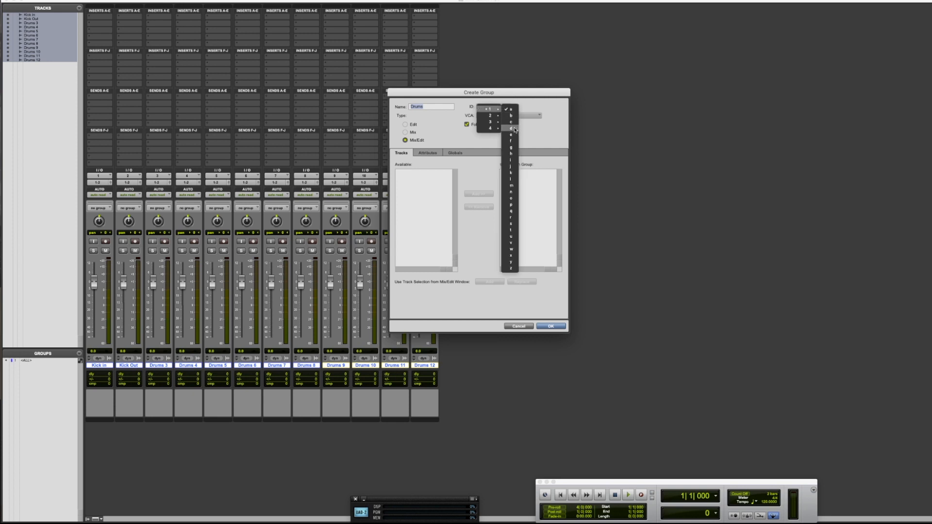
left_click(515, 129)
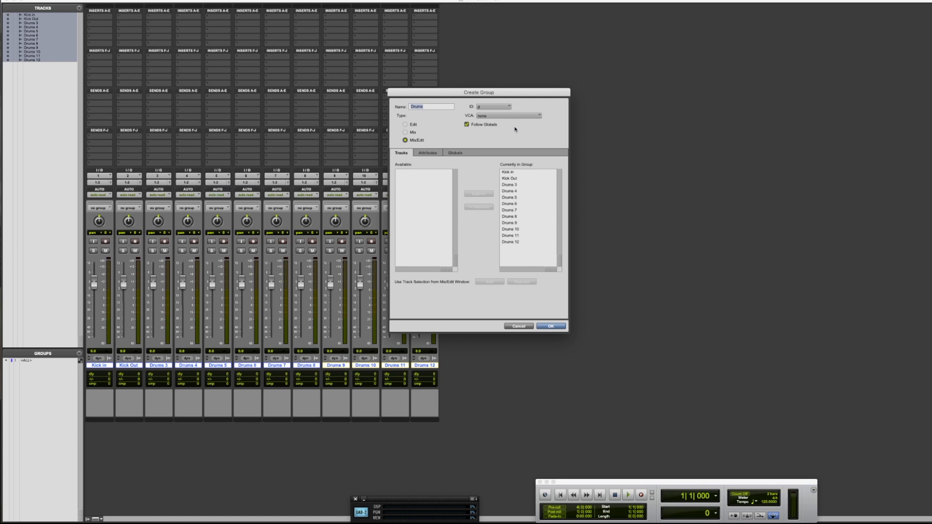
key("Return")
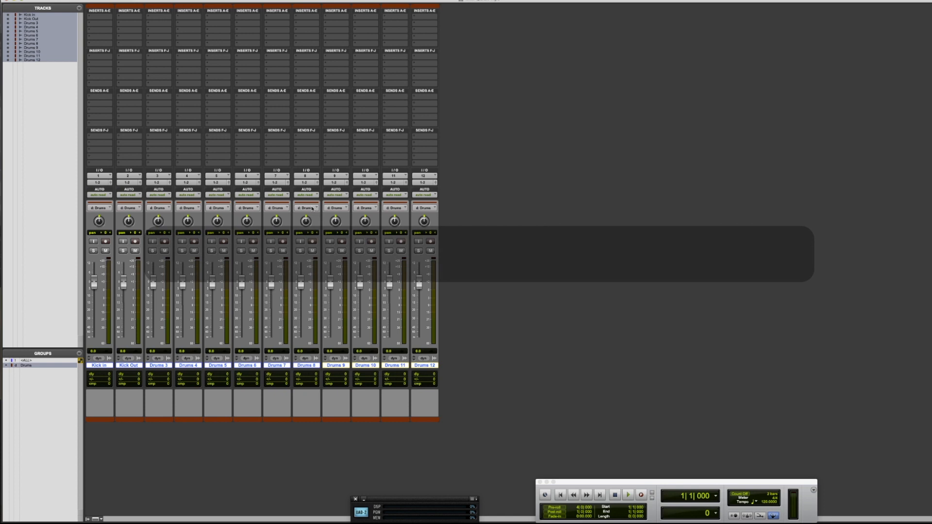
Record-arm all the drum tracks and record a short take starting at bar 9 in the Edit window
key("super+equal")
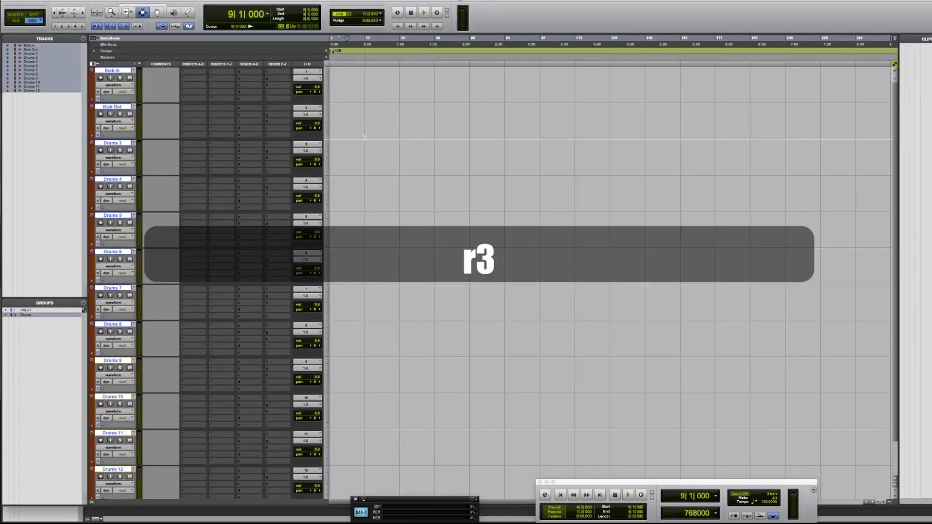
key("shift+r")
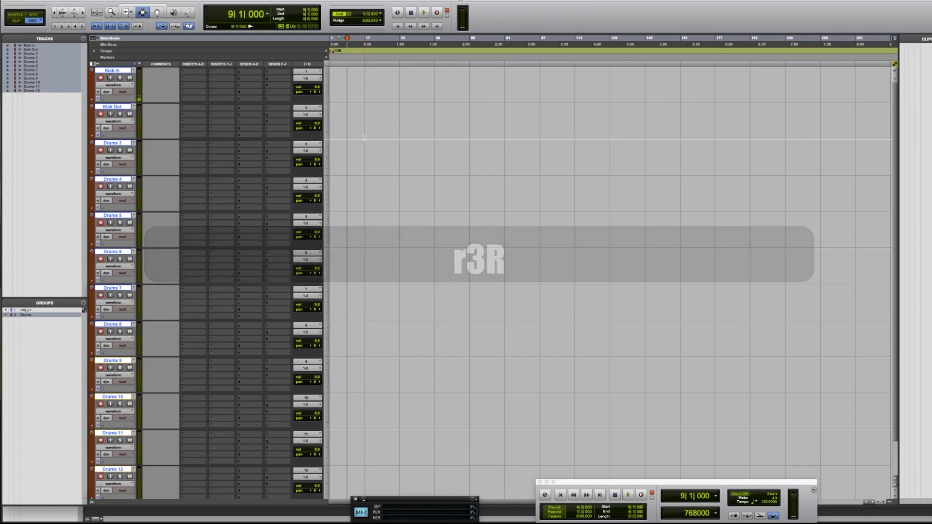
key("3")
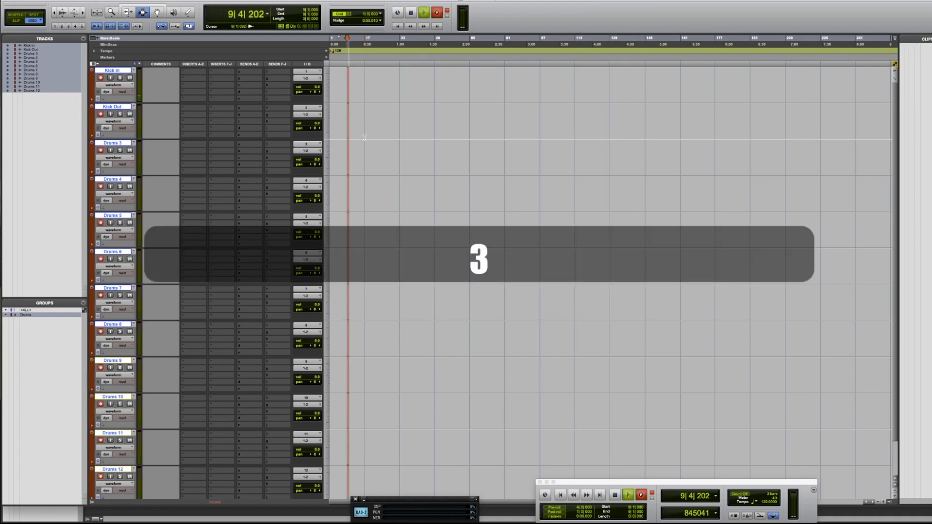
key("space")
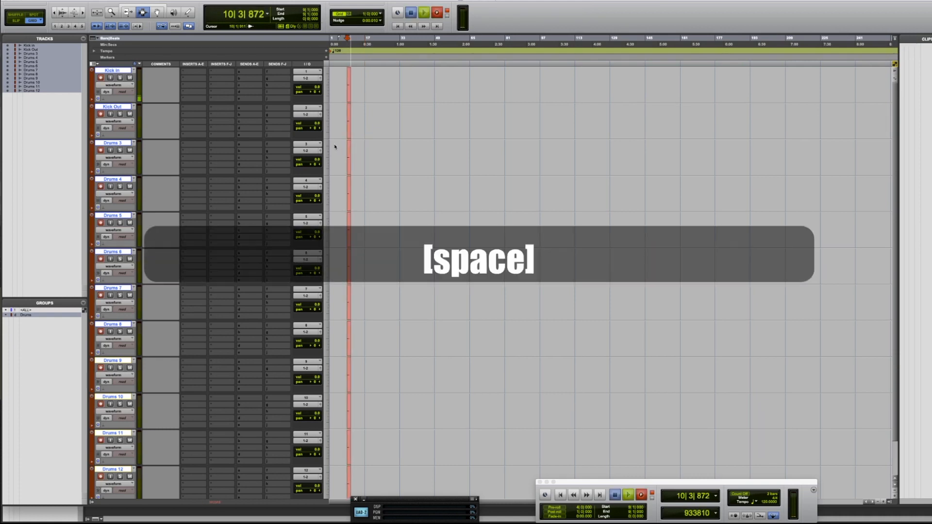
Select the recorded clips across all the grouped drum tracks
key("t")
key("t")
key("t")
key("t")
double_click(621, 151)
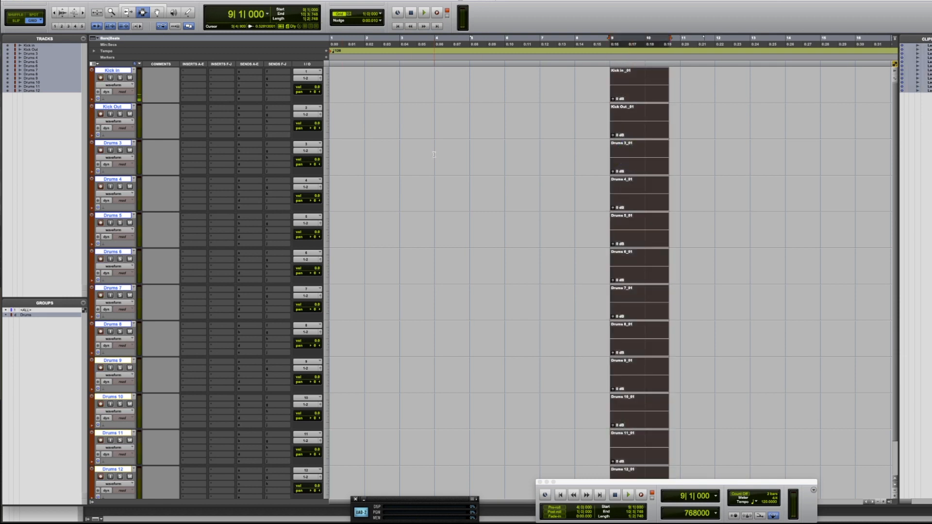
Lower the Drums group's faders slightly in the mixer and modify the group to link main Pan without following globals
key("super+equal")
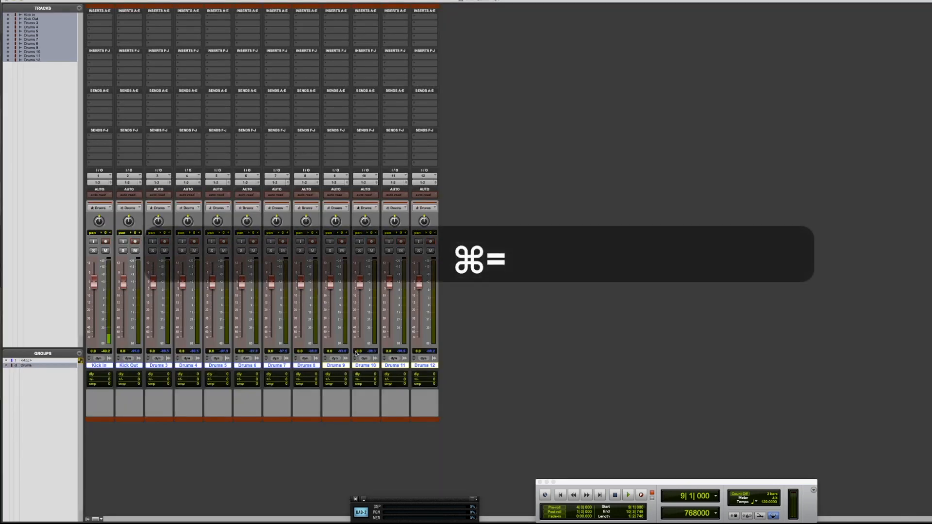
mouse_move(331, 283)
left_mouse_down()
mouse_move(333, 298)
mouse_move(330, 283)
left_mouse_up()
left_click_drag(219, 208, 245, 221)
left_click(428, 153)
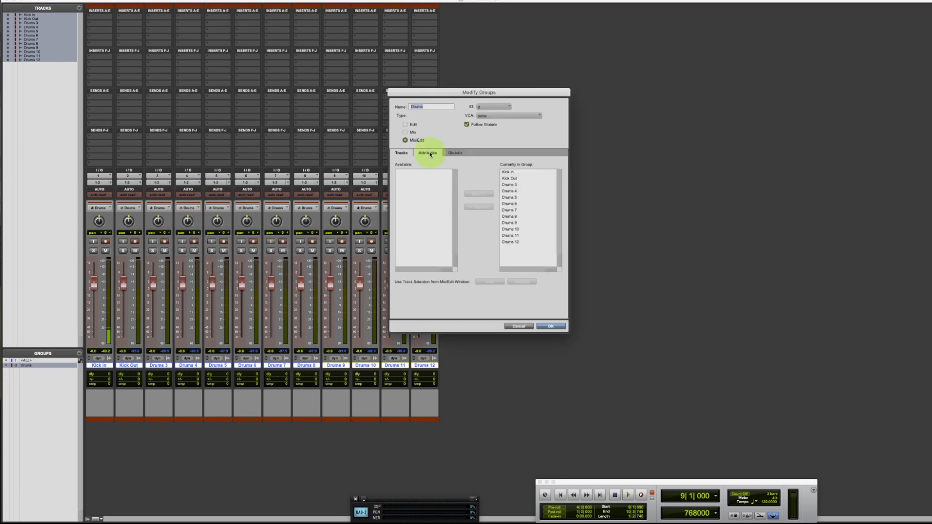
left_click(481, 125)
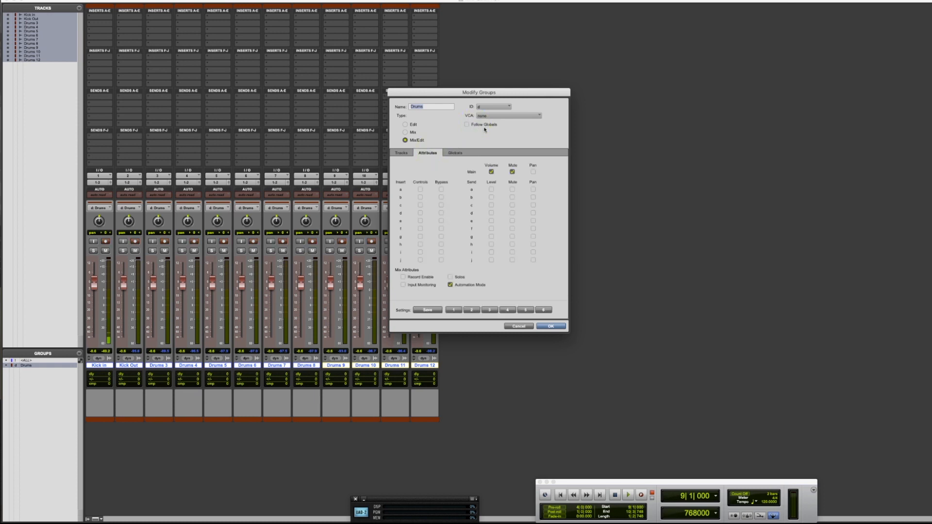
left_click(533, 172)
left_click(554, 326)
Try the linked panning from Drums 10, reset it to centre, and unlink main Pan in the group's attributes
left_click_drag(367, 222, 389, 198)
left_click(367, 223, "alt")
left_click(365, 209)
left_click(385, 250)
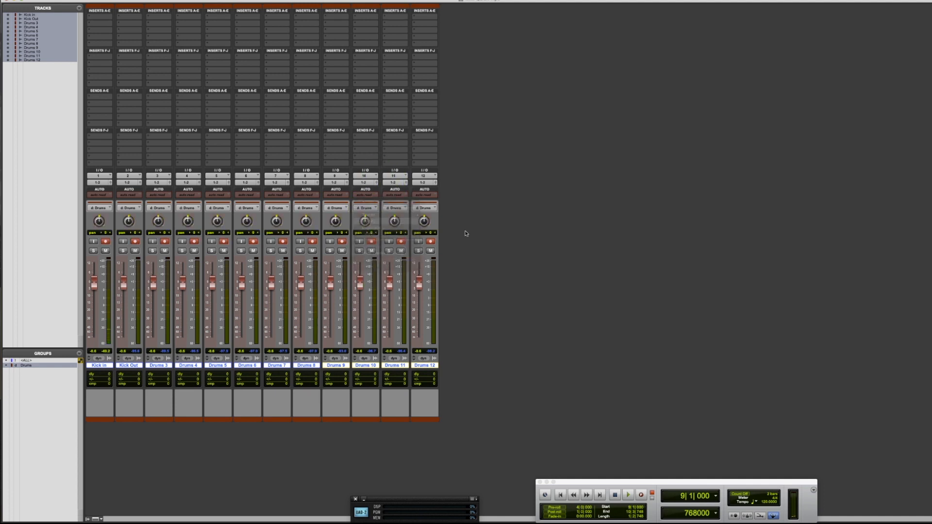
left_click(533, 172)
In the Drums group's attributes, link insert a's Controls and Bypass and send a's Level, Mute and Pan
left_click(421, 189)
left_click(441, 189)
left_click(441, 205)
left_click(421, 197)
left_click(442, 198)
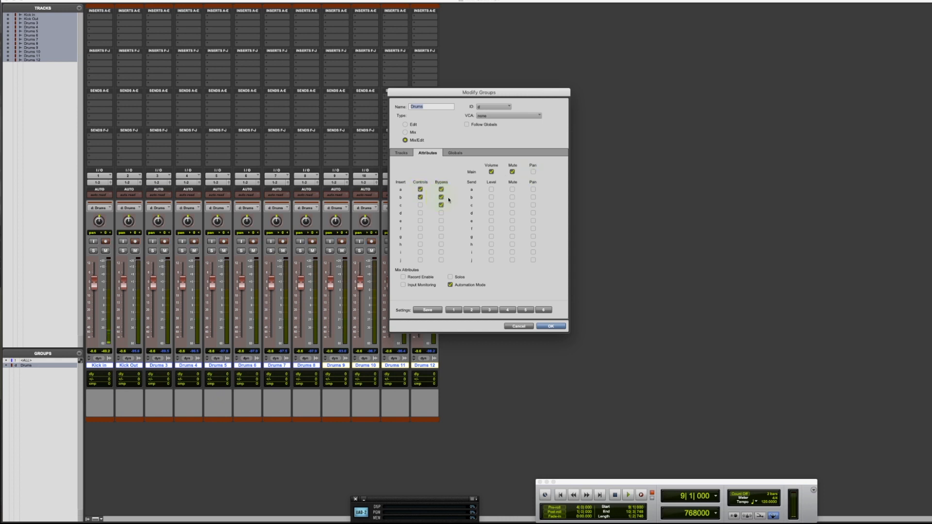
left_click(491, 189)
left_click(533, 189)
left_click(441, 205)
left_click(441, 197)
left_click(557, 328)
Enable Record Enable, Solos and Input Monitoring as linked mix attributes and apply the group changes
left_click(416, 277)
left_click(451, 277)
left_click(431, 285)
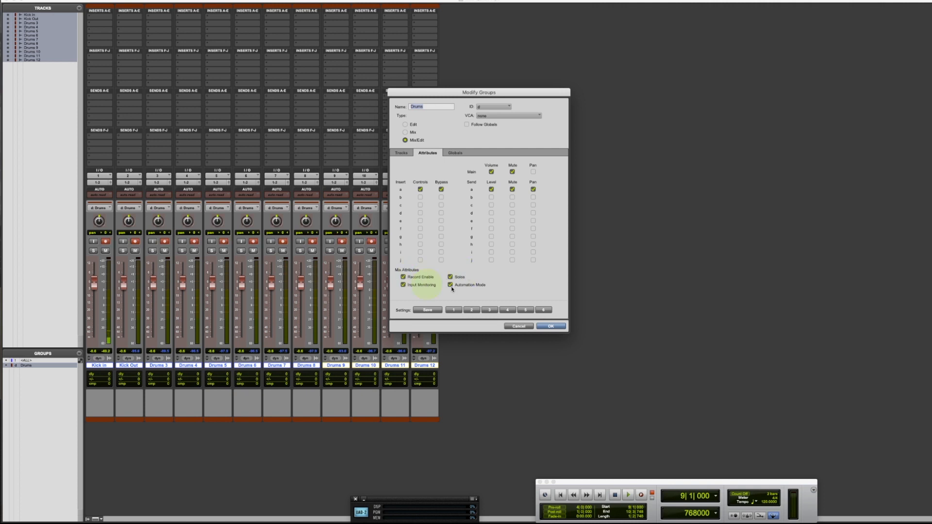
left_click(551, 327)
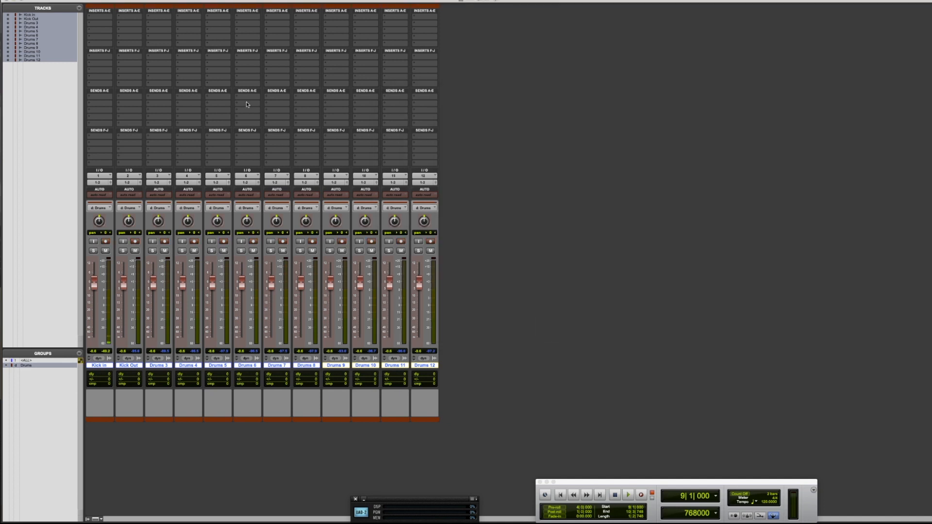
Insert the mono Channel Strip plug-in on all the drum tracks and place Drums 3's instance beside Kick Out's
left_click_drag(137, 18, 320, 84)
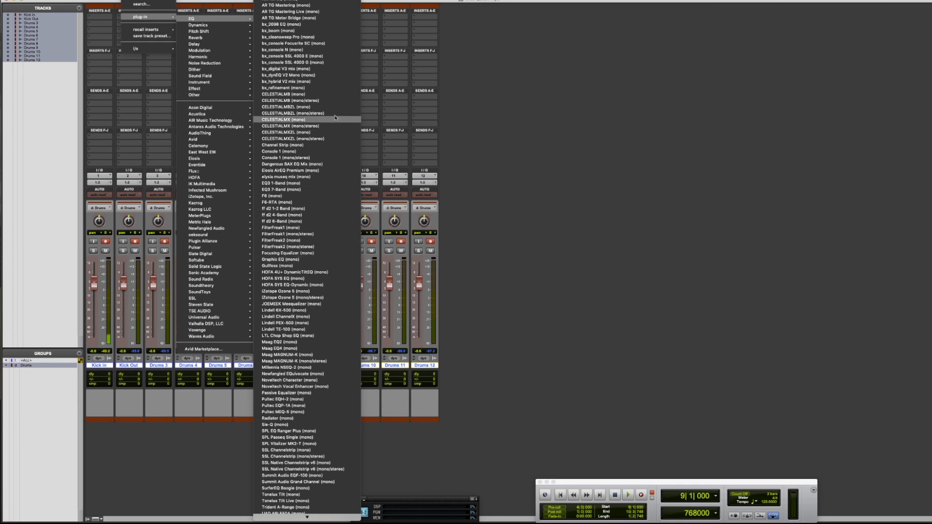
left_click(328, 145)
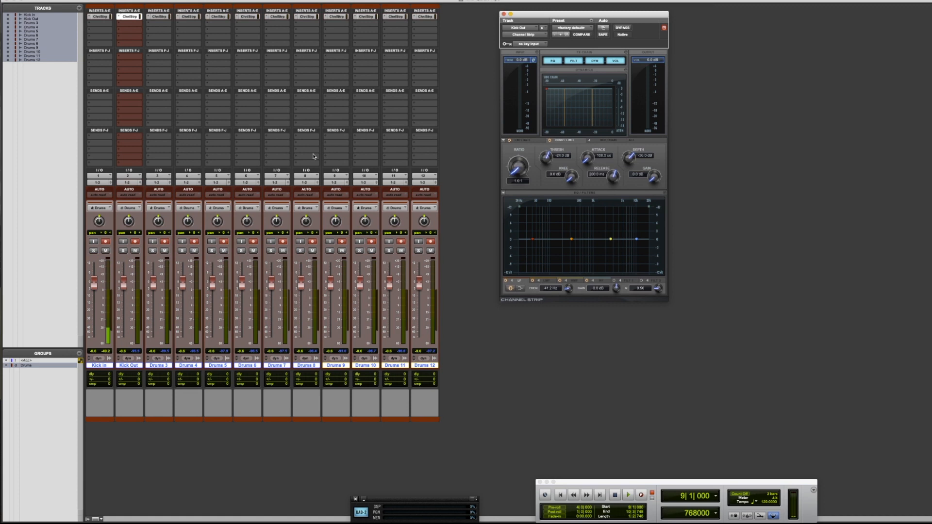
left_click(159, 16)
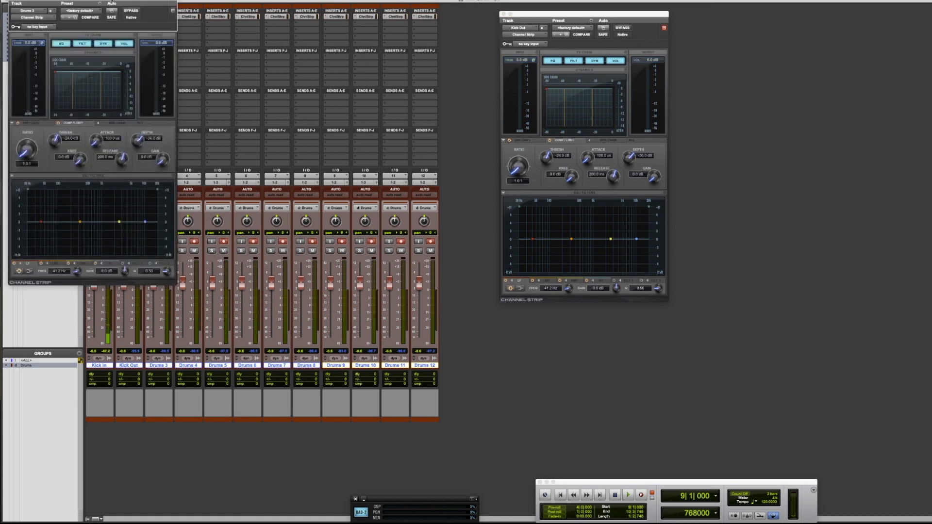
left_click_drag(24, 5, 740, 24)
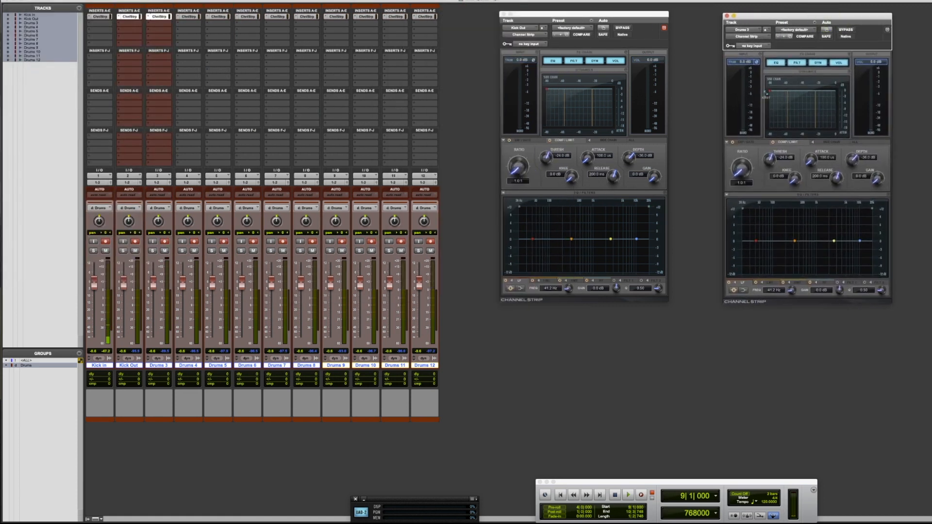
Shape the orange EQ band in Kick Out's Channel Strip into a narrow, deep cut at about 168 Hz
left_click(572, 239)
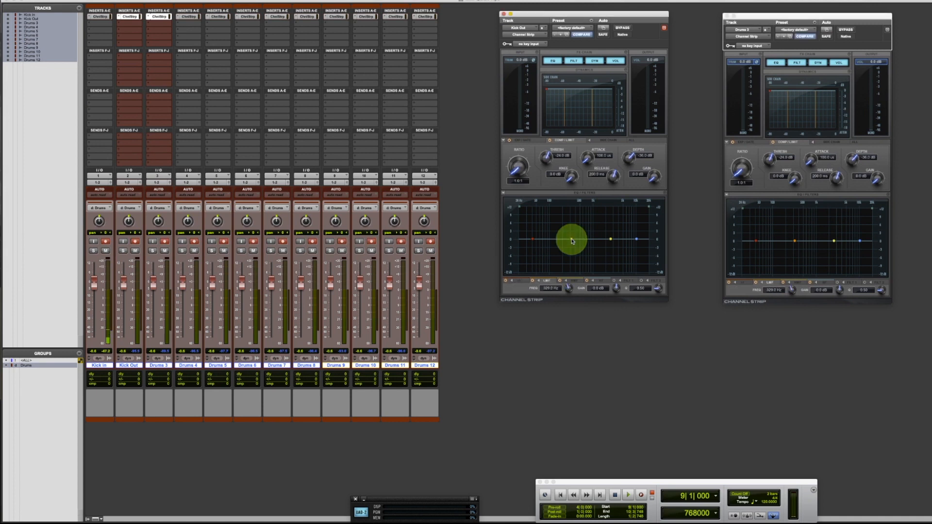
left_click(611, 239)
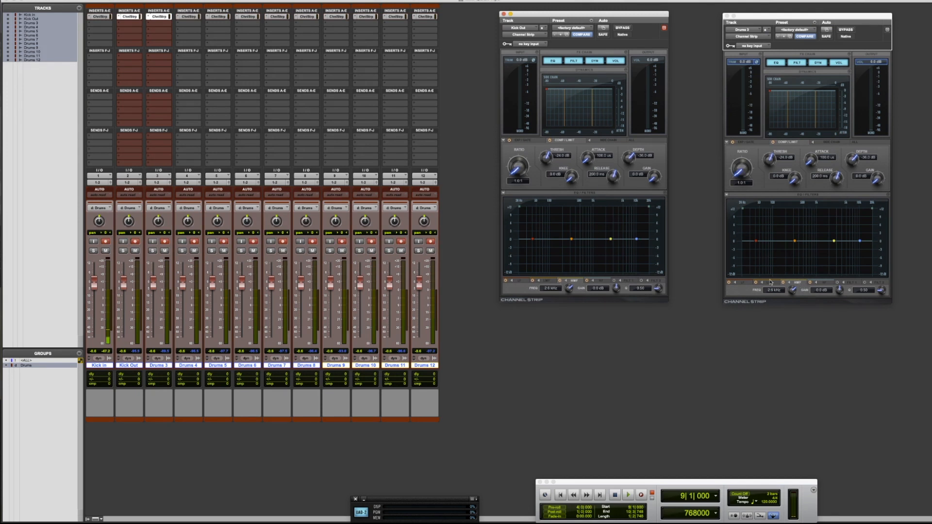
left_click_drag(571, 239, 665, 276)
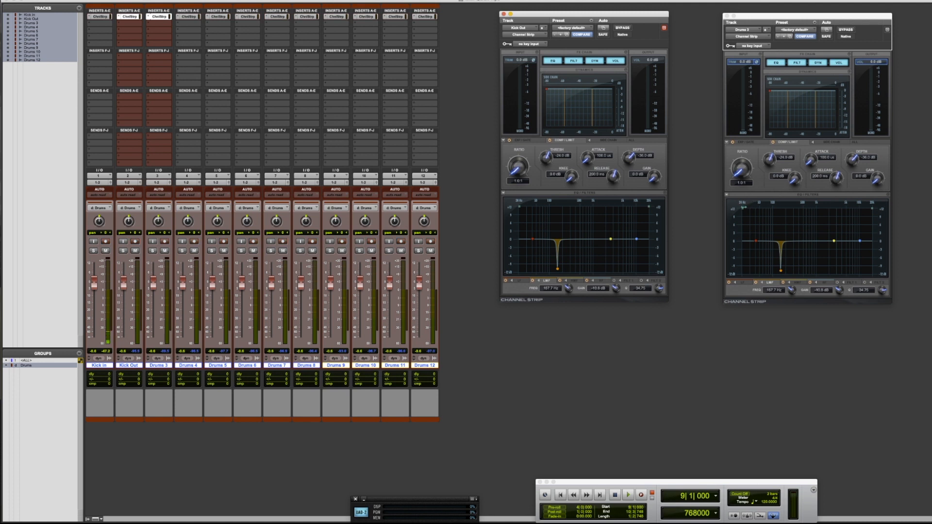
Add a high-pass filter in Drums 3's Channel Strip, adjust Kick Out's compressor controls, and close Kick Out's plug-in window
left_click_drag(744, 207, 760, 204)
left_click(511, 90)
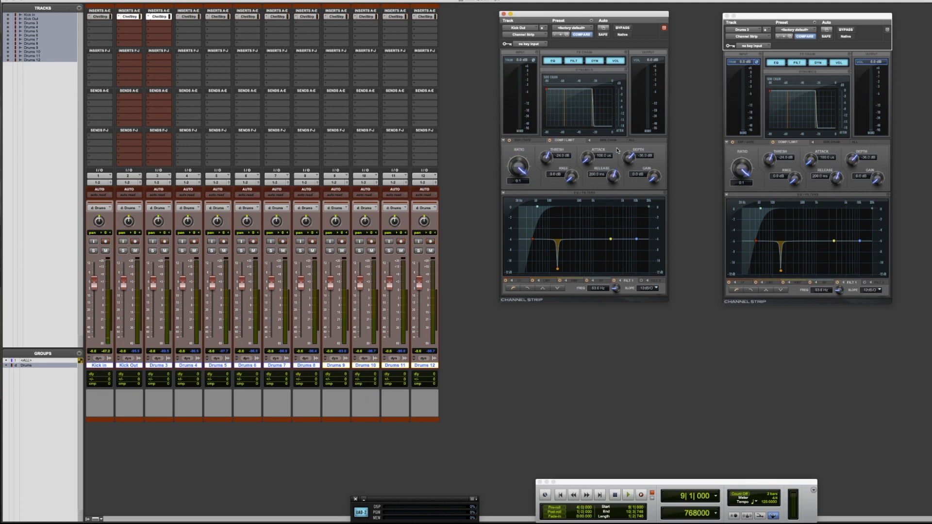
mouse_move(637, 150)
left_mouse_down()
mouse_move(636, 160)
mouse_move(639, 151)
left_mouse_up()
left_click(532, 143)
left_click(504, 14)
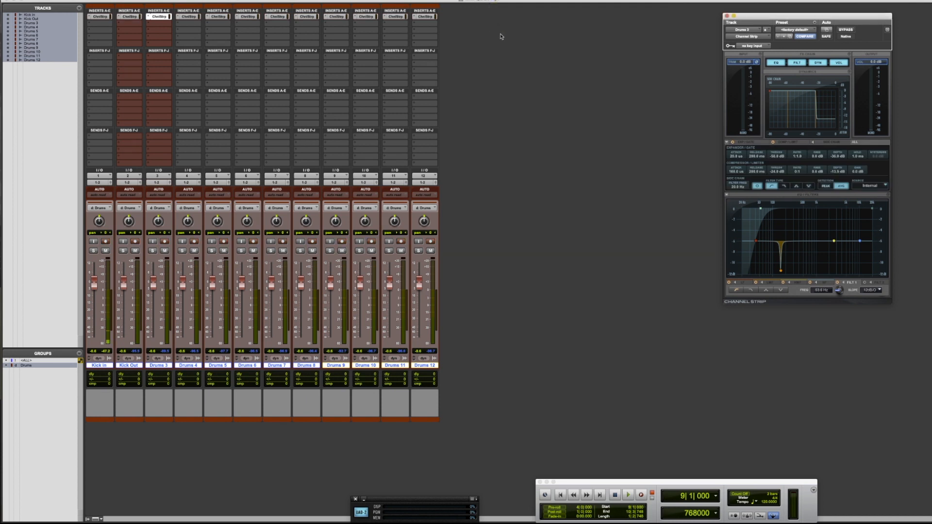
Remove the Channel Strip plug-in from insert a on all the drum tracks
left_click(364, 20)
mouse_move(365, 18)
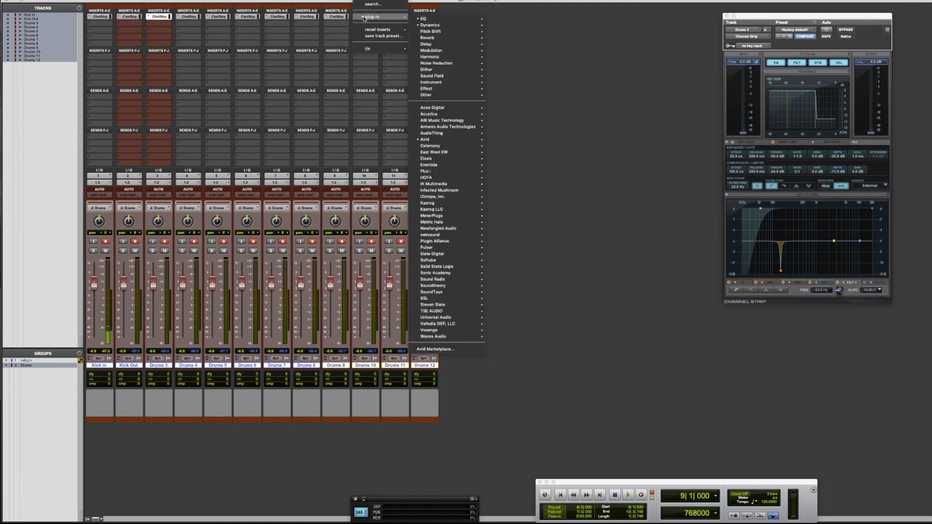
left_click(374, 1)
Open the Drums group for modification and compare its own attributes with the Globals by switching Follow Globals on and off
left_click(366, 207)
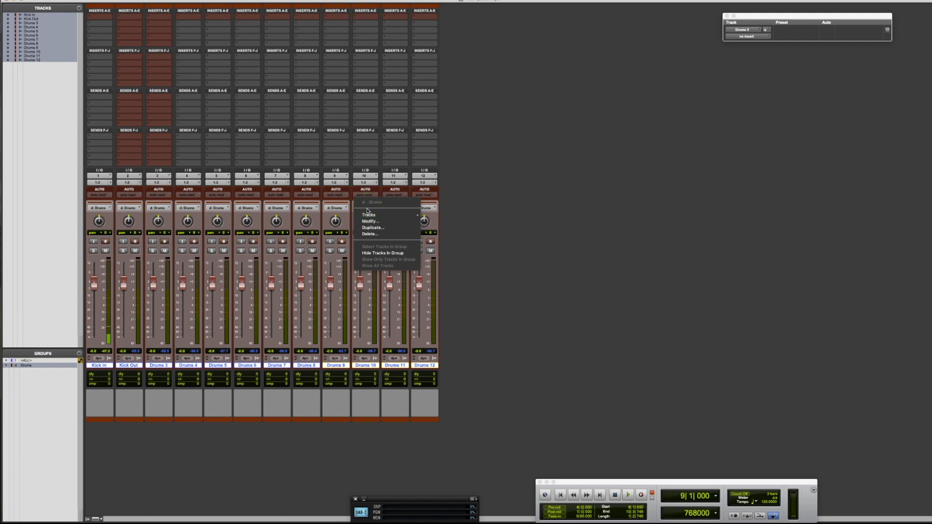
left_click(371, 222)
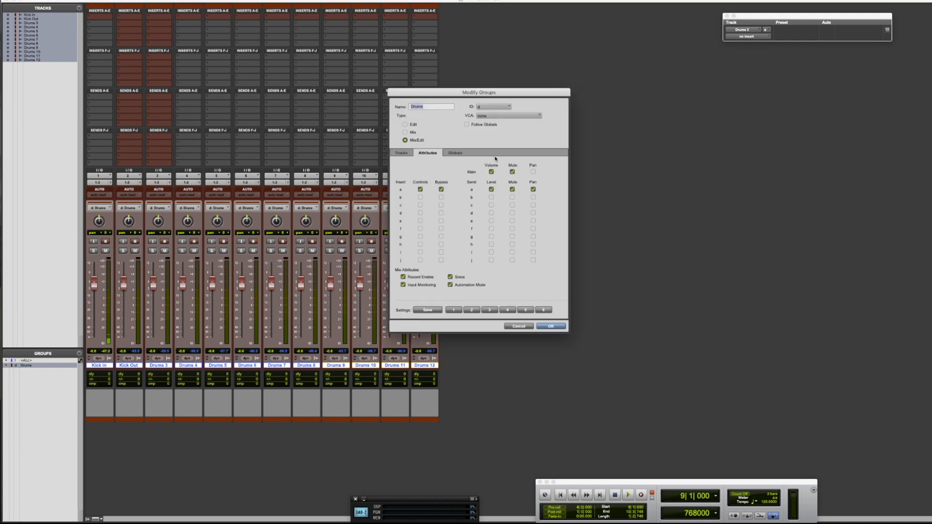
left_click(476, 125)
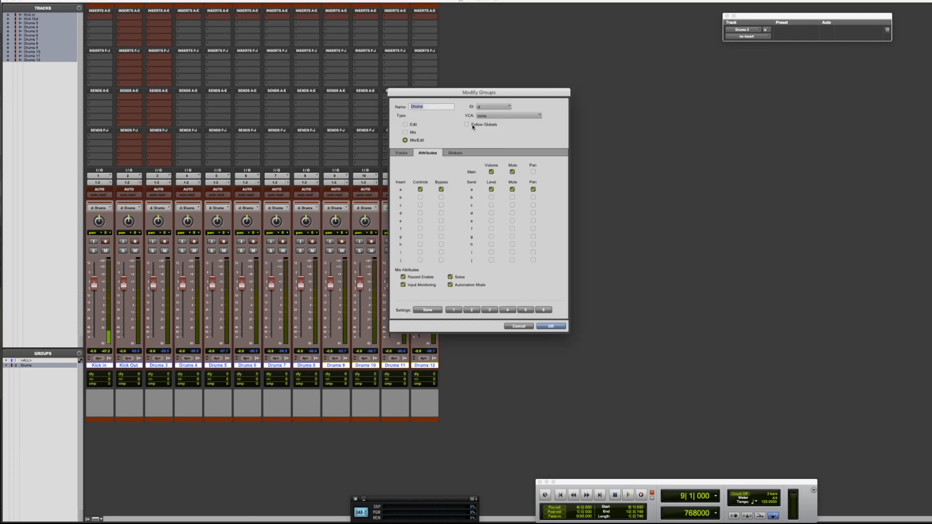
left_click(456, 153)
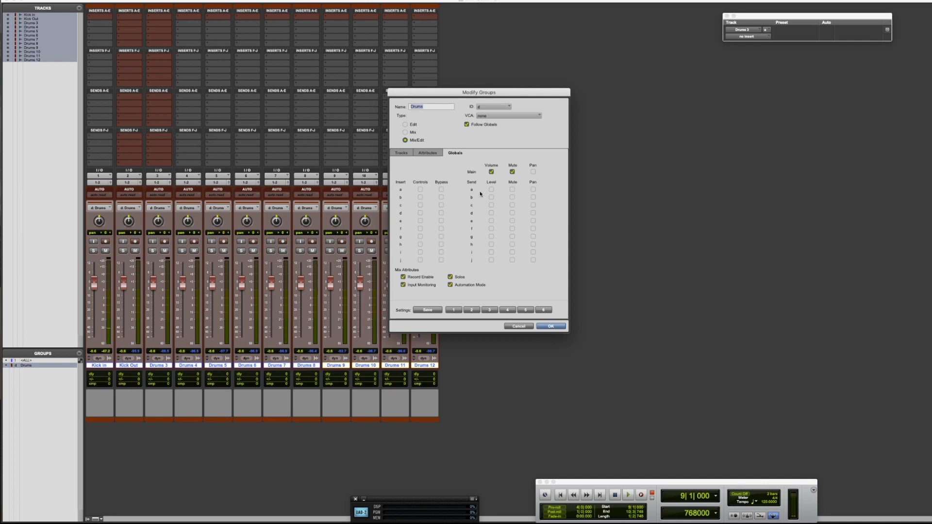
left_click(423, 153)
left_click(474, 124)
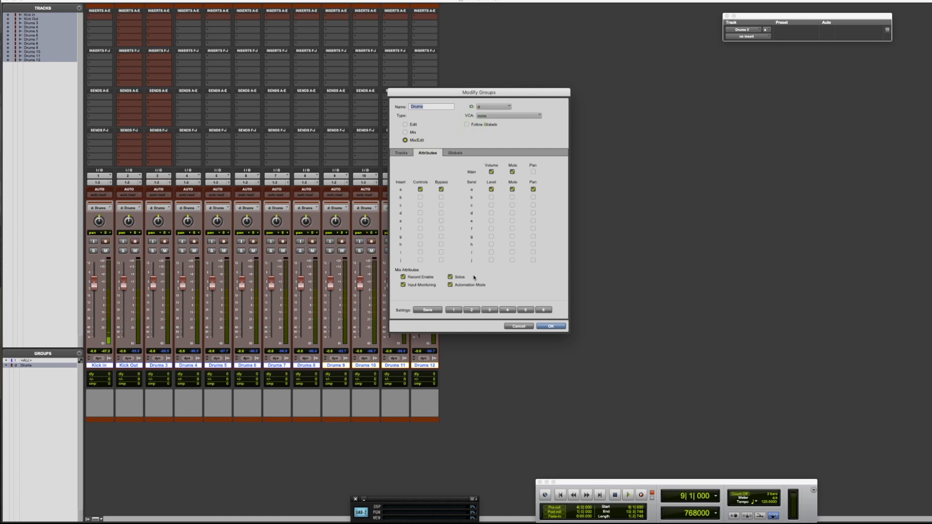
Save the Drums group's attributes to settings location 1 and apply the group
left_click(435, 311)
left_click(495, 192)
left_click(552, 327)
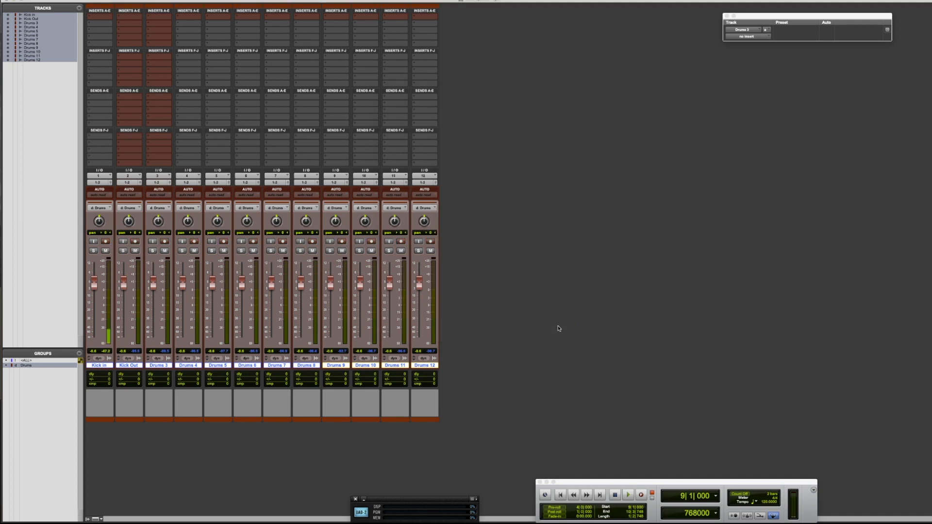
Create three new mono audio tracks named GTr 1
key("shift+super+n")
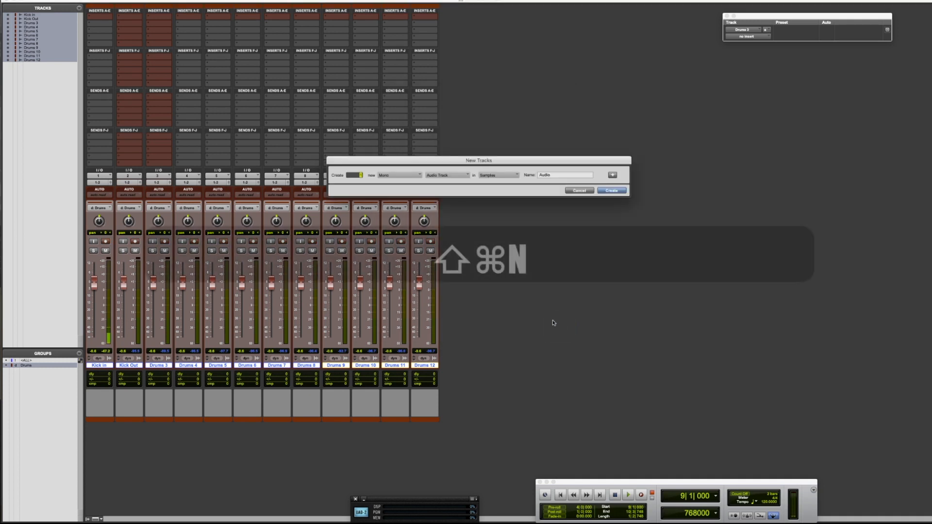
key("Tab")
type("Guiya")
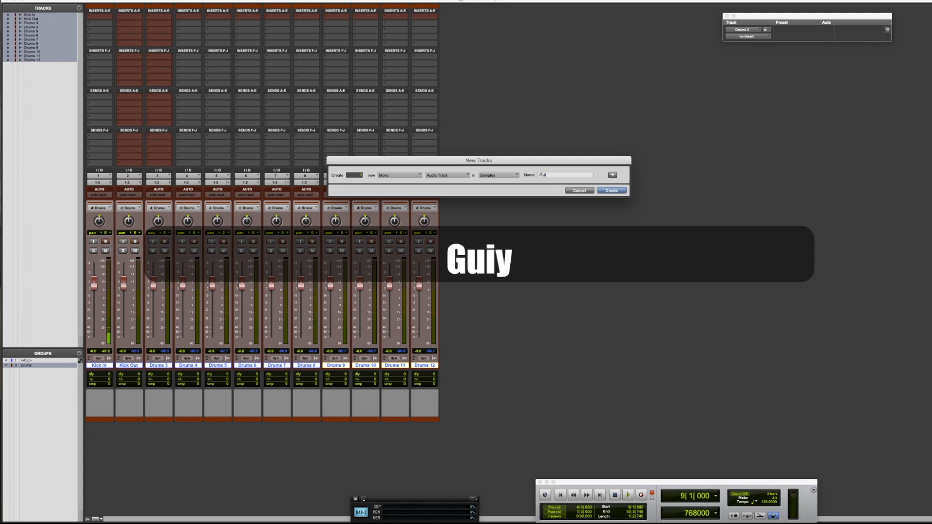
key("BackSpace")
key("BackSpace")
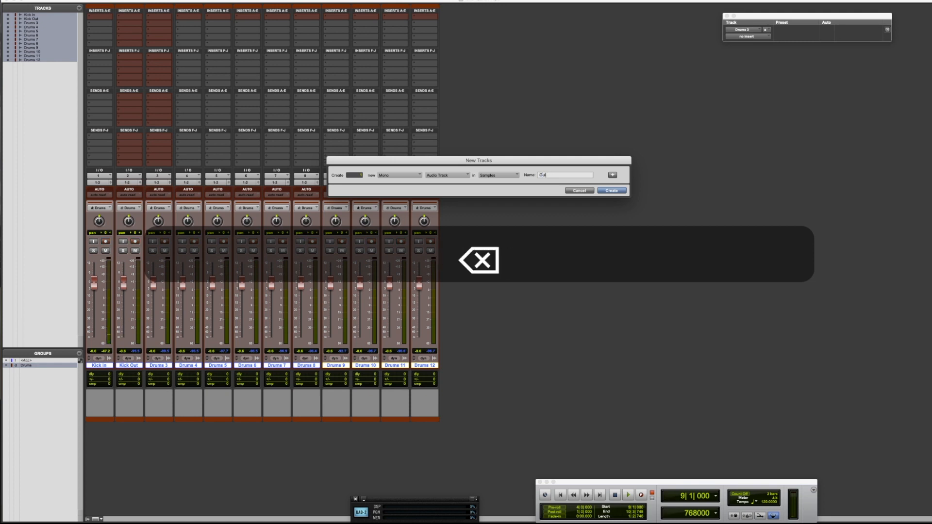
key("BackSpace")
type("T")
key("BackSpace")
type("GTr 1")
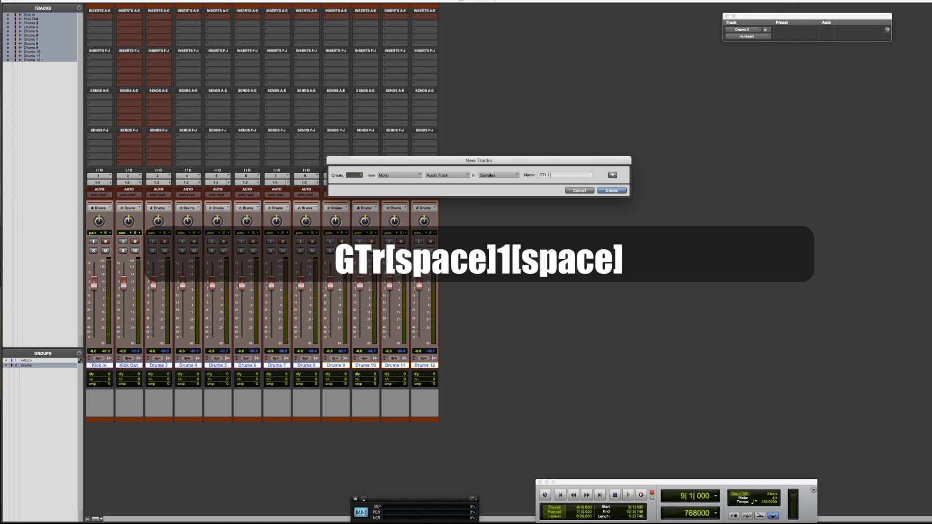
key("Up")
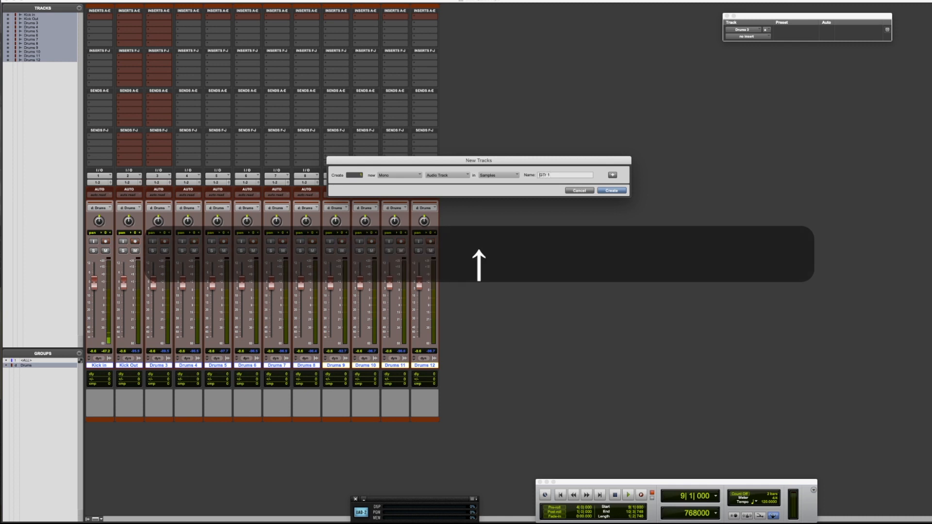
key("Tab")
key("Up")
key("Return")
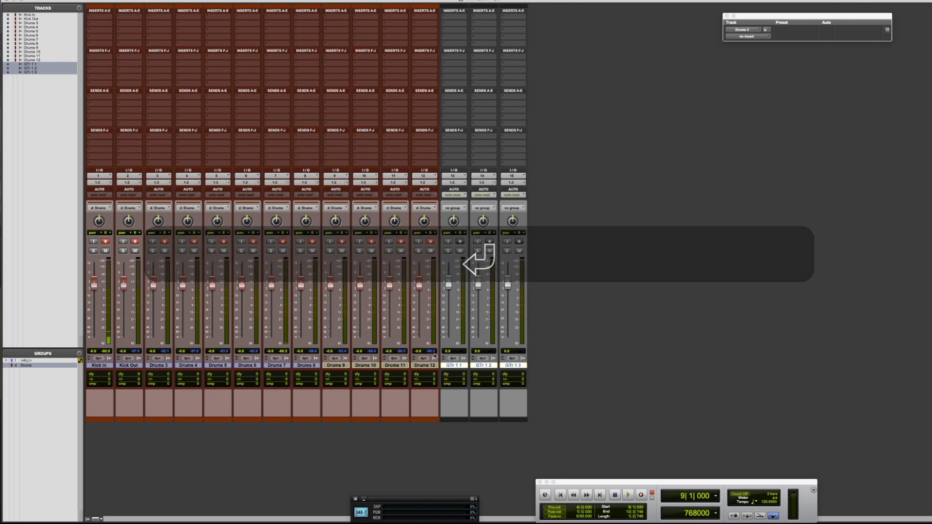
Start a new group named GTRS from the three guitar tracks and give it the ID g
key("super+g")
type("GTRS")
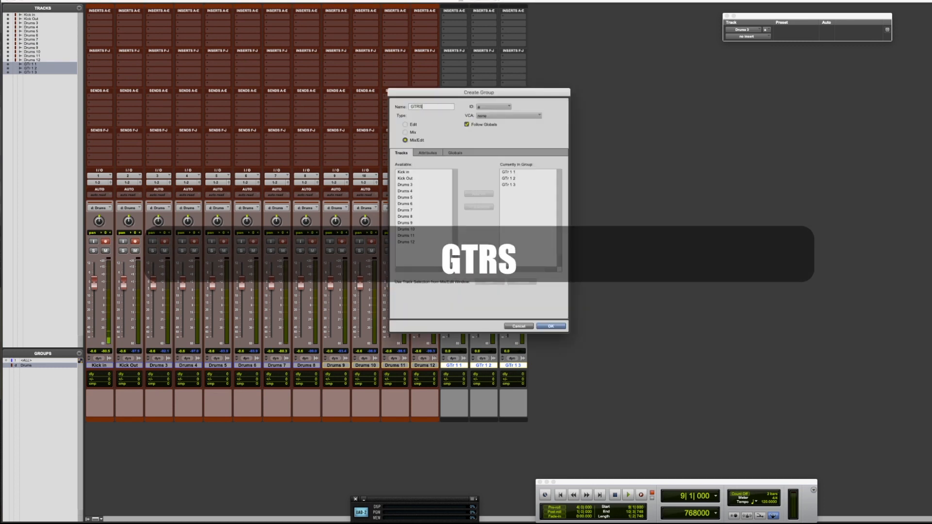
left_click(494, 107)
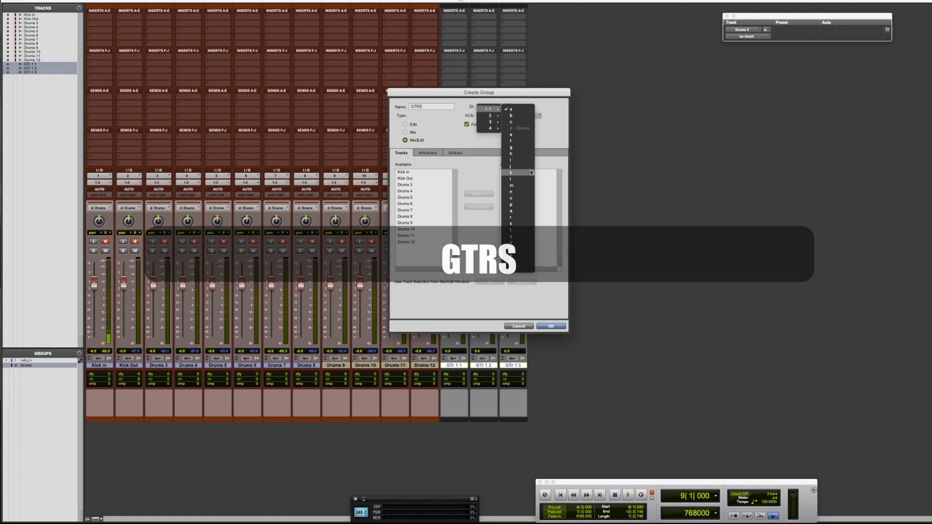
left_click(523, 148)
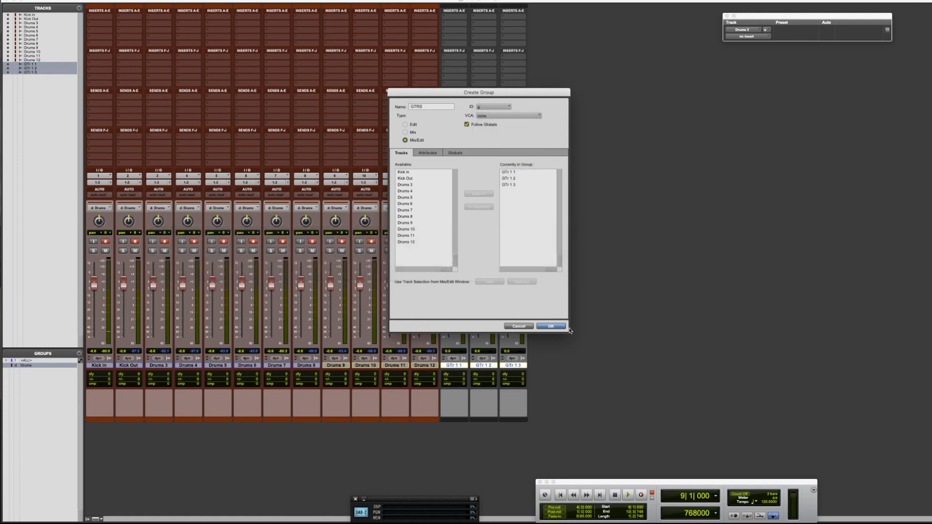
Turn off Follow Globals for GTRS, recall settings 1, and also link main Pan and send b's Level, Mute and Pan
left_click(428, 153)
left_click(472, 124)
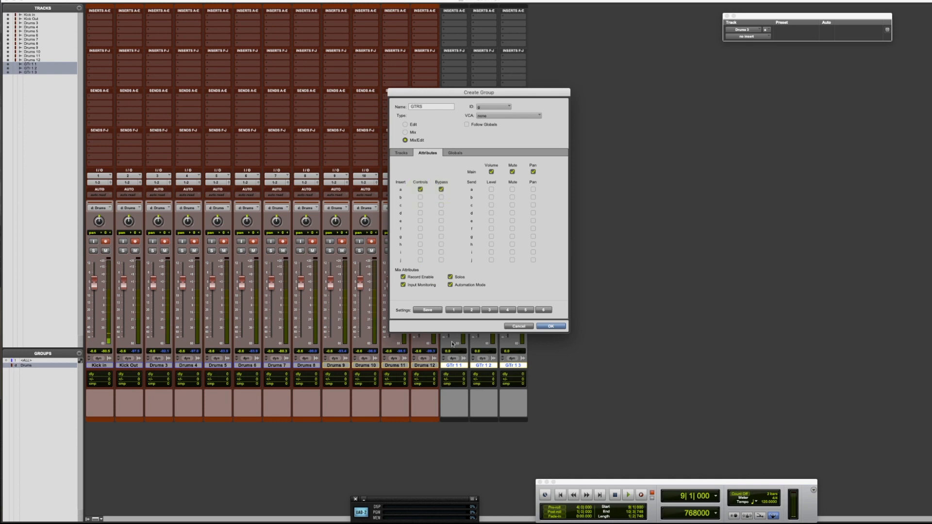
left_click(455, 310)
left_click(533, 172)
left_click(513, 198)
left_click(533, 197)
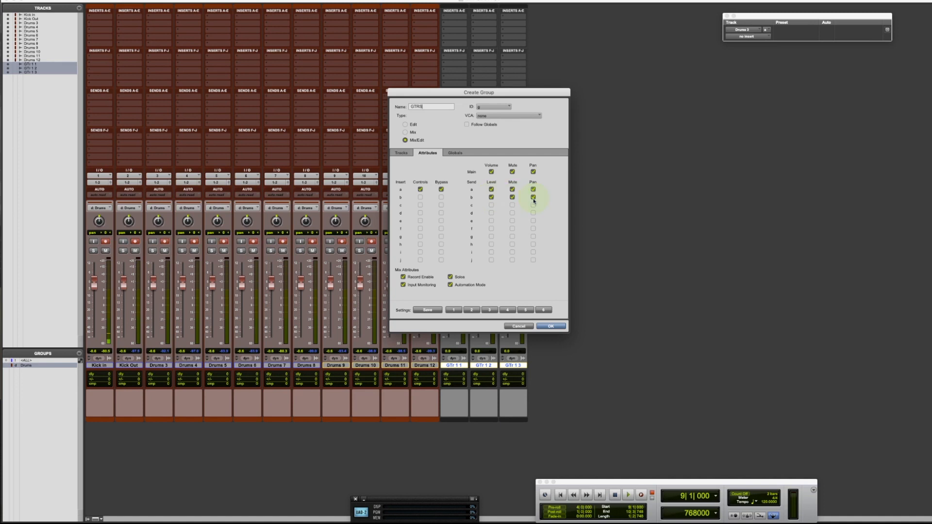
Save the GTRS attributes to settings location 2 and create the group
left_click(427, 309)
left_click(478, 176)
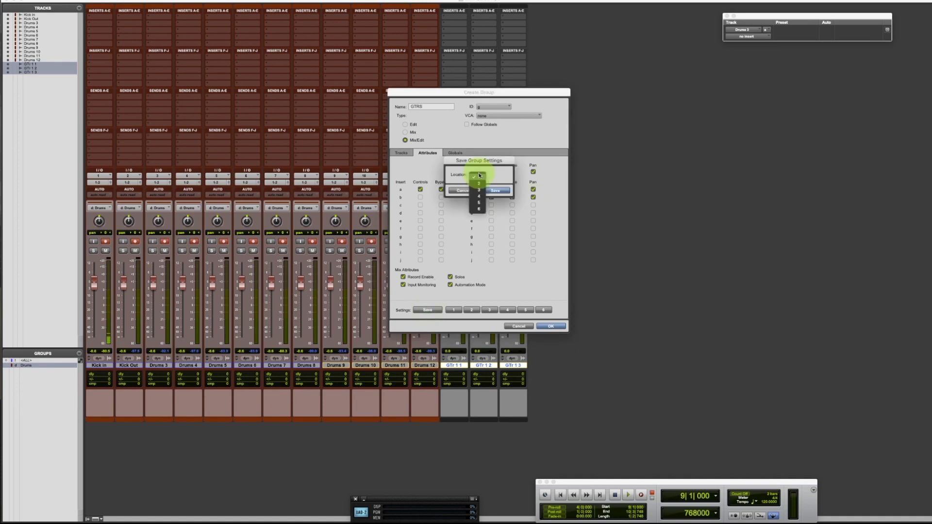
left_click(479, 183)
left_click(500, 191)
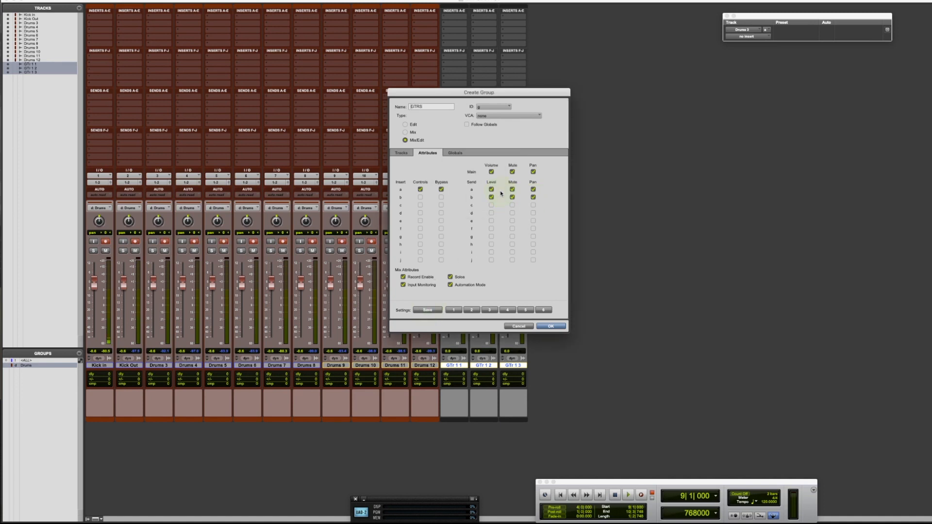
left_click(560, 330)
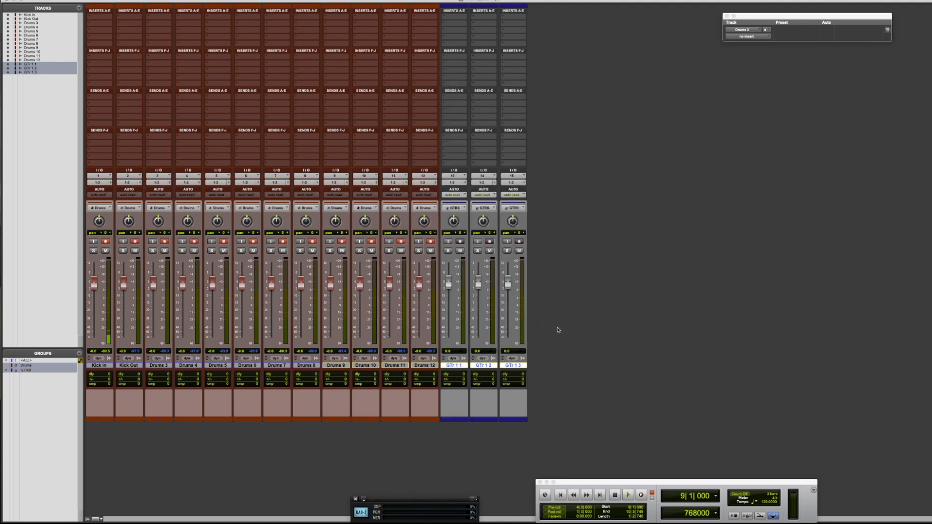
Assign send a of the guitar tracks to the Hp 1-2 output and expand the send controls in the mixer
left_click(455, 98)
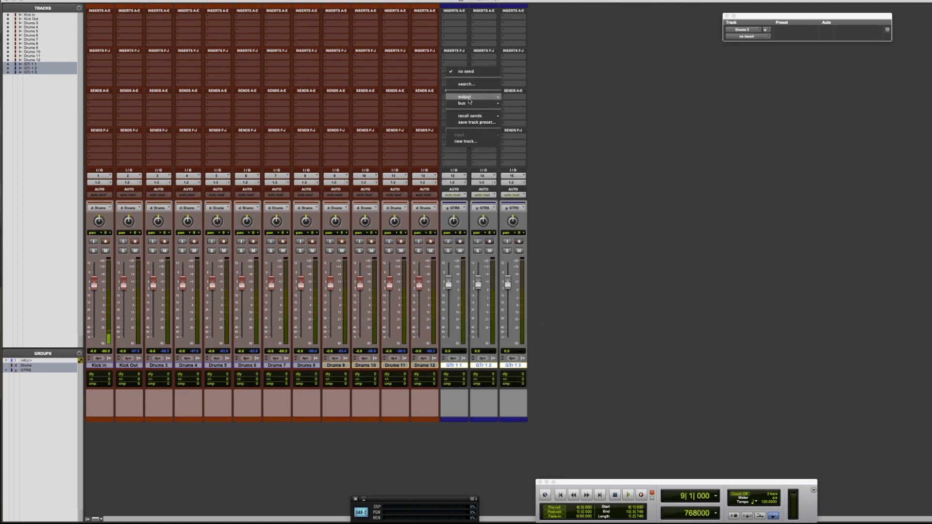
left_click(491, 99)
left_click_drag(492, 99, 559, 328)
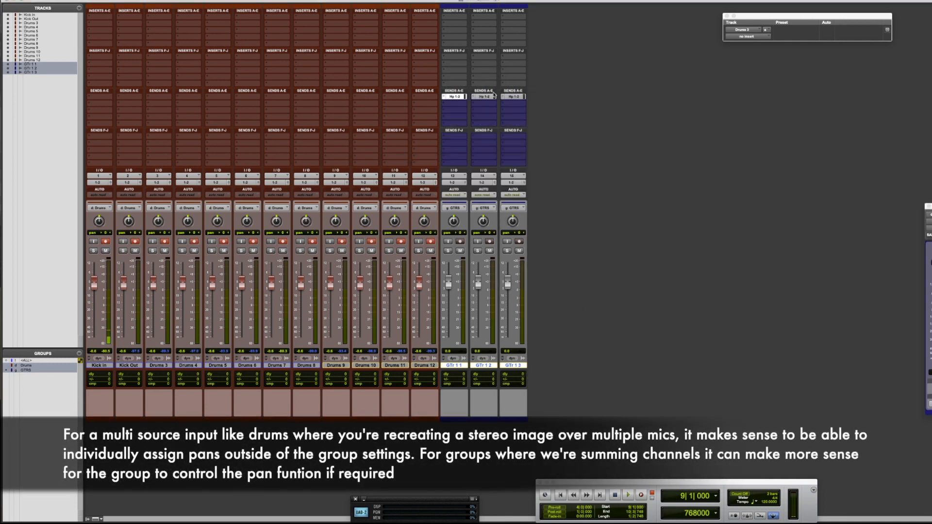
left_click(443, 98, "super")
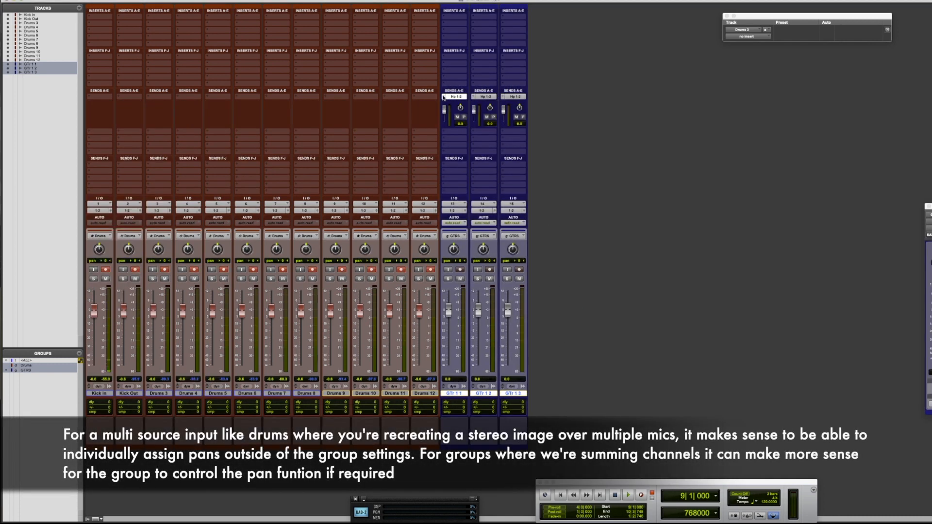
Lower the guitar tracks' linked Hp 1-2 send level and try the linked pan from GTr 1 2
mouse_move(444, 110)
left_mouse_down()
mouse_move(453, 123)
mouse_move(450, 113)
left_mouse_up()
left_click(462, 122)
left_click_drag(484, 252, 480, 219)
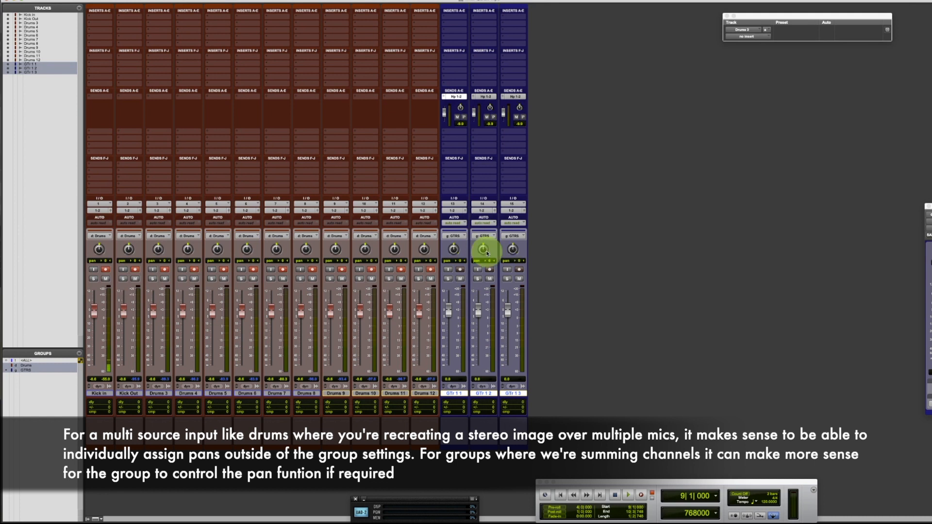
Review the Drums group's attributes and Globals in the group settings, and close them
left_click(425, 236)
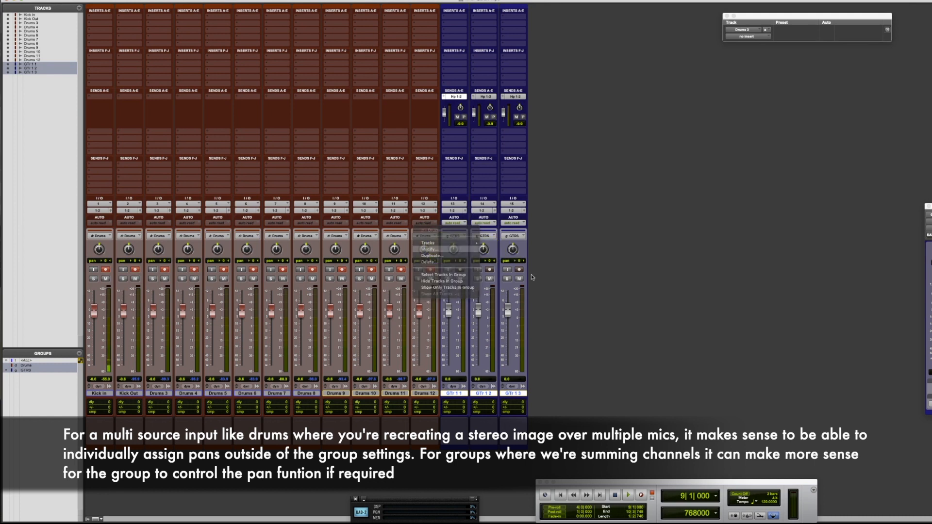
left_click(430, 249)
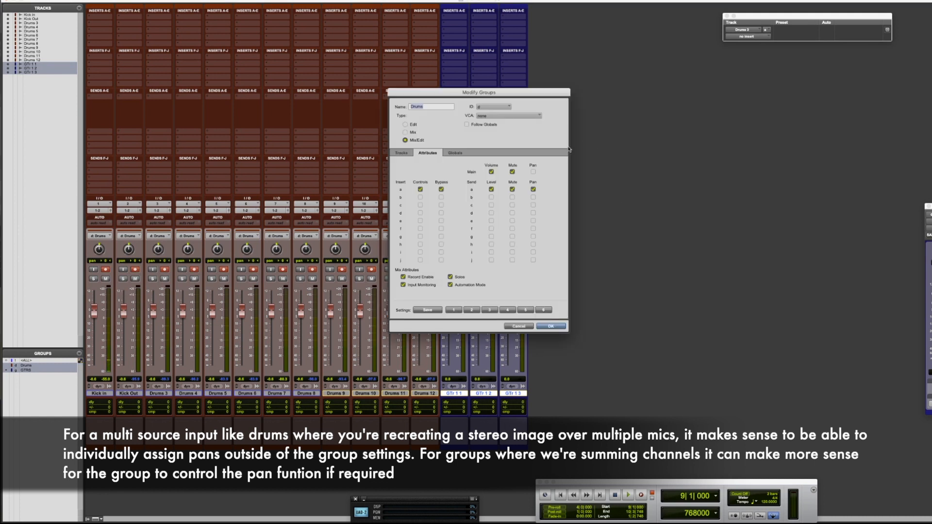
left_click(461, 154)
left_click(559, 327)
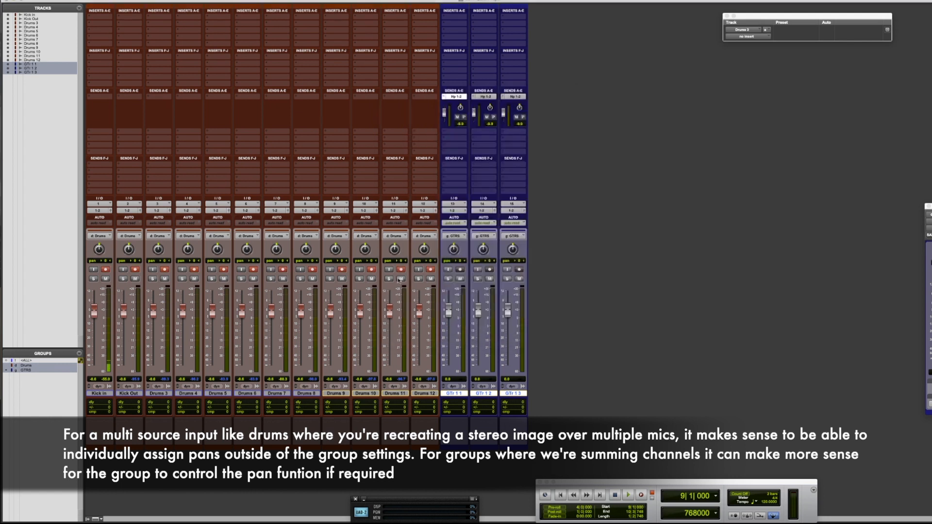
Pan Drums 10 hard right and Drums 9 hard left independently of the group, and reset both pans to centre
left_click_drag(365, 251, 364, 222)
left_click_drag(336, 250, 340, 275)
left_click(366, 249, "alt")
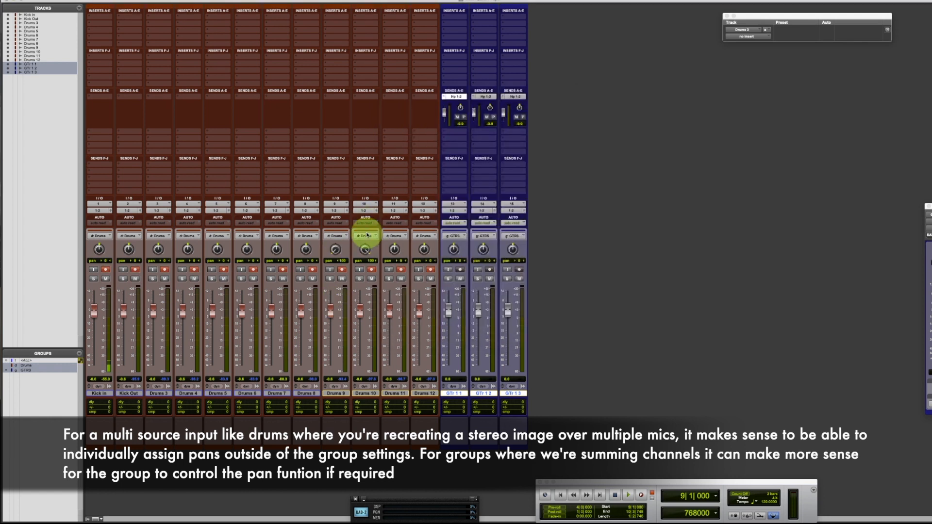
left_click(335, 249, "alt")
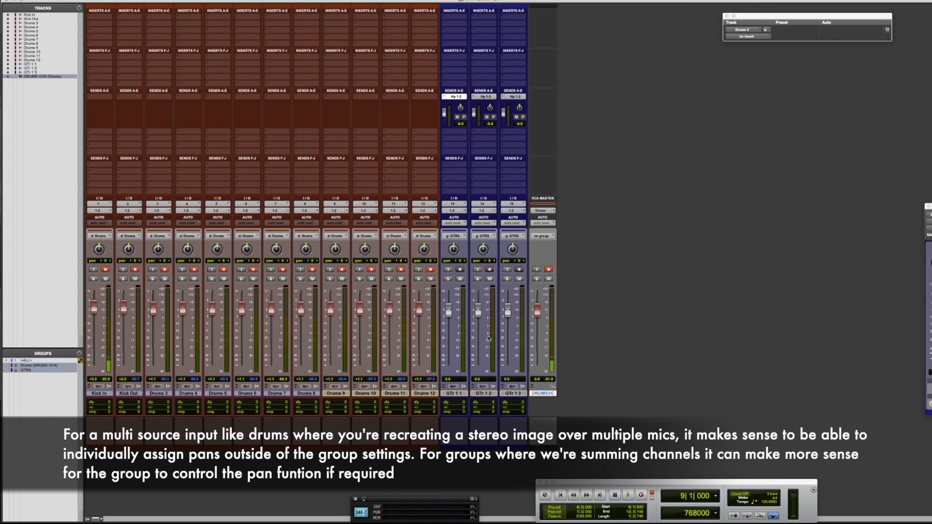
Create a Mix/Edit group named Tracking with ID t from all the tracks between Kick In and GTr 1 3
left_click(513, 393)
left_click(97, 394, "shift")
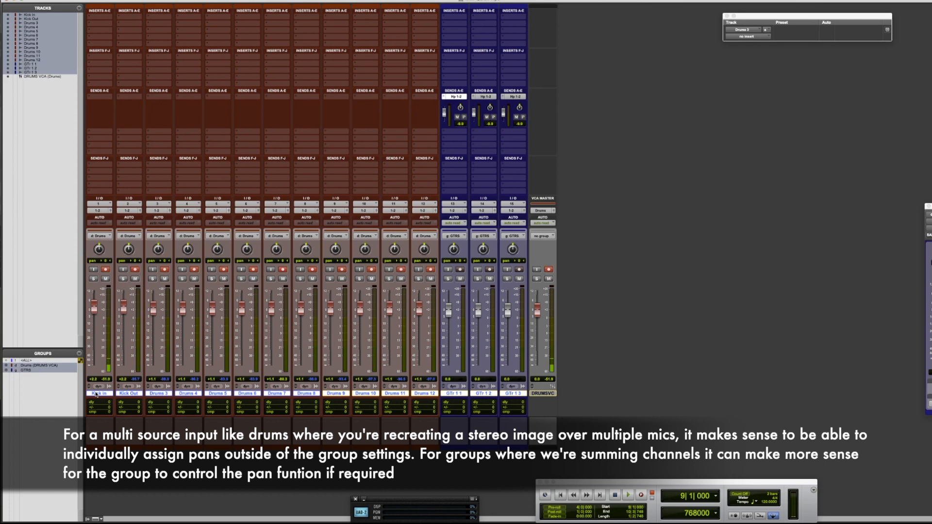
key("super+g")
type("Tracking")
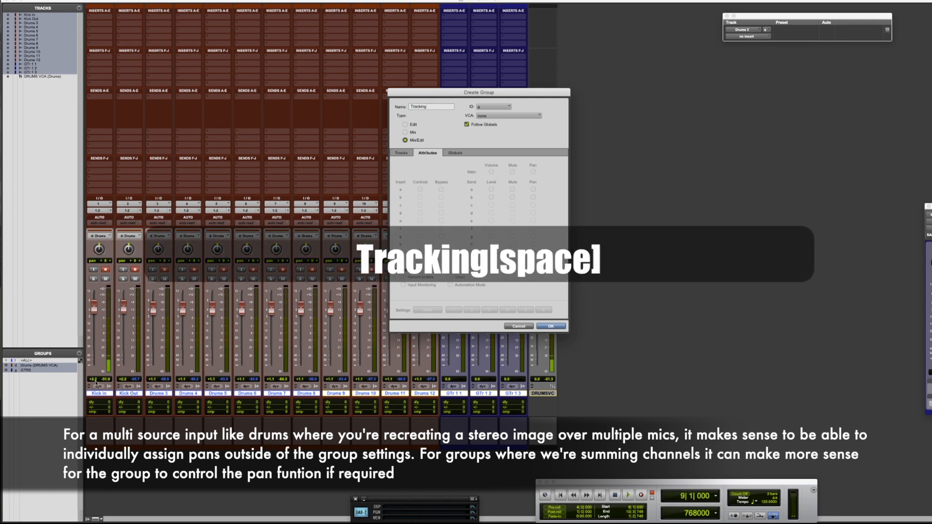
key("BackSpace")
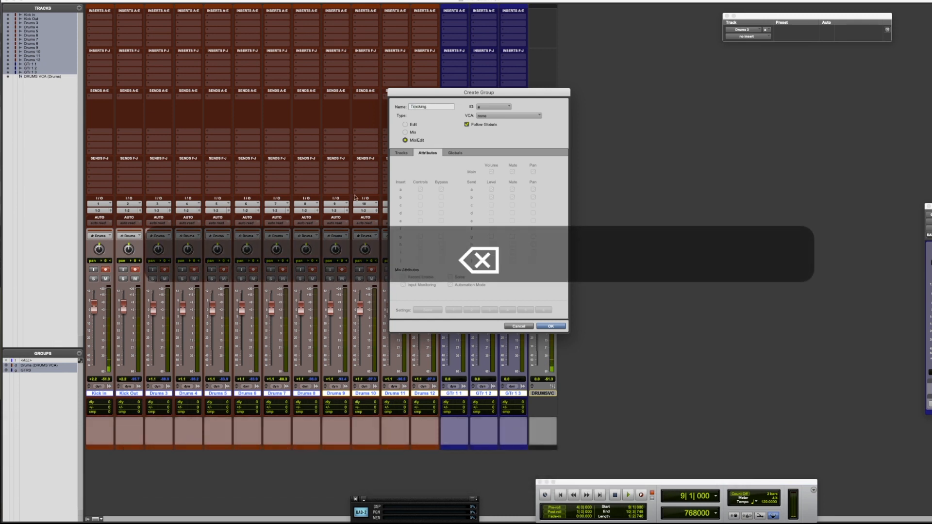
left_click(495, 108)
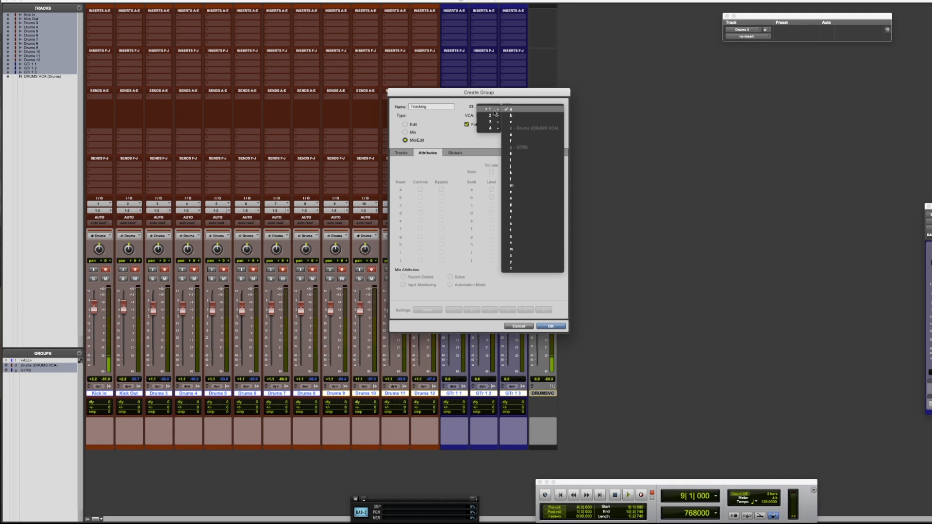
mouse_move(492, 110)
left_click(546, 231)
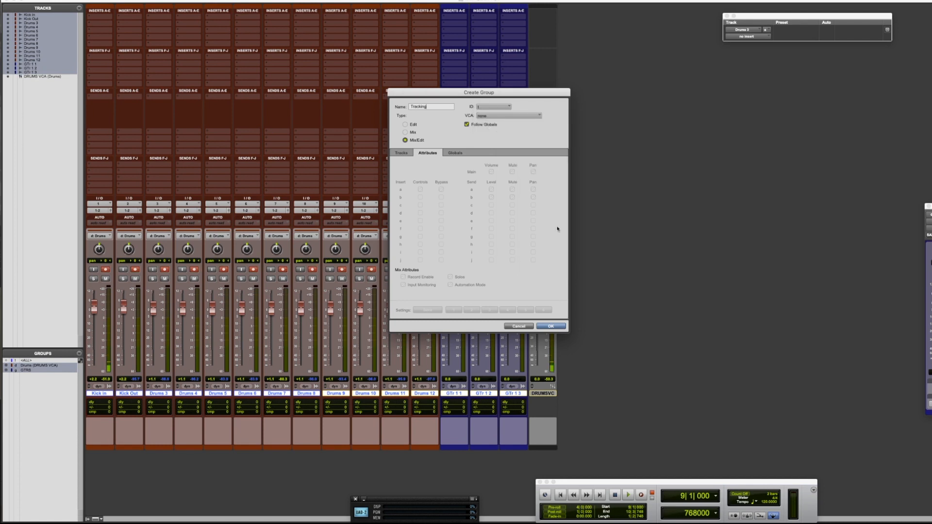
key("Return")
Toggle the Tracking and Drums groups to compare them, and leave the Tracking group active
key("t")
key("d")
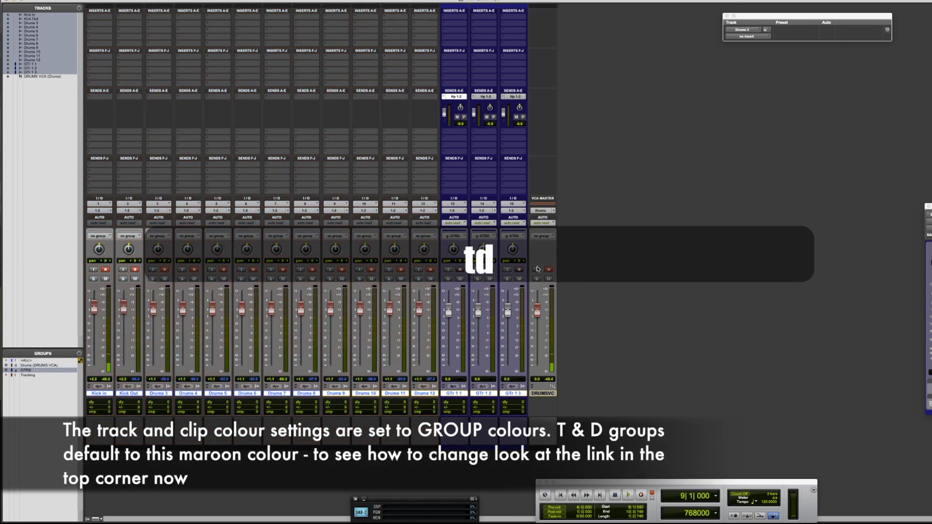
key("d")
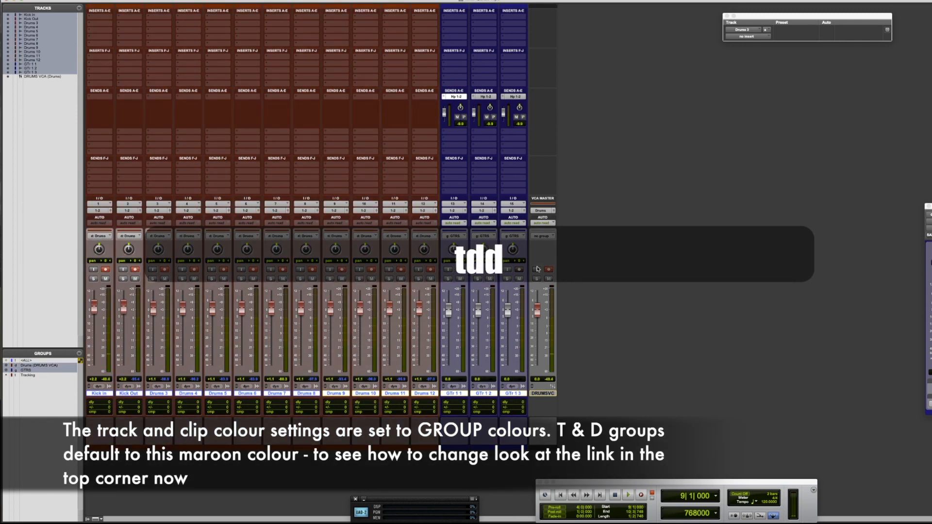
key("t")
key("t")
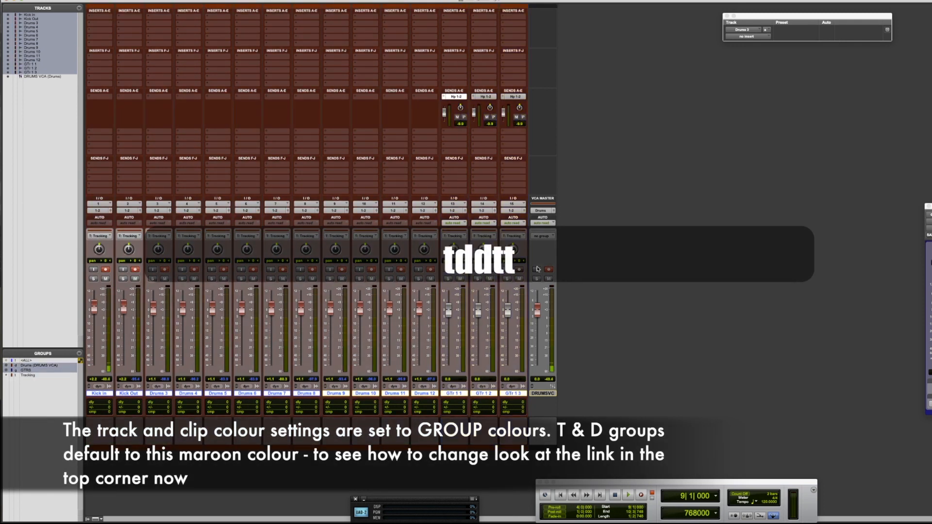
key("t")
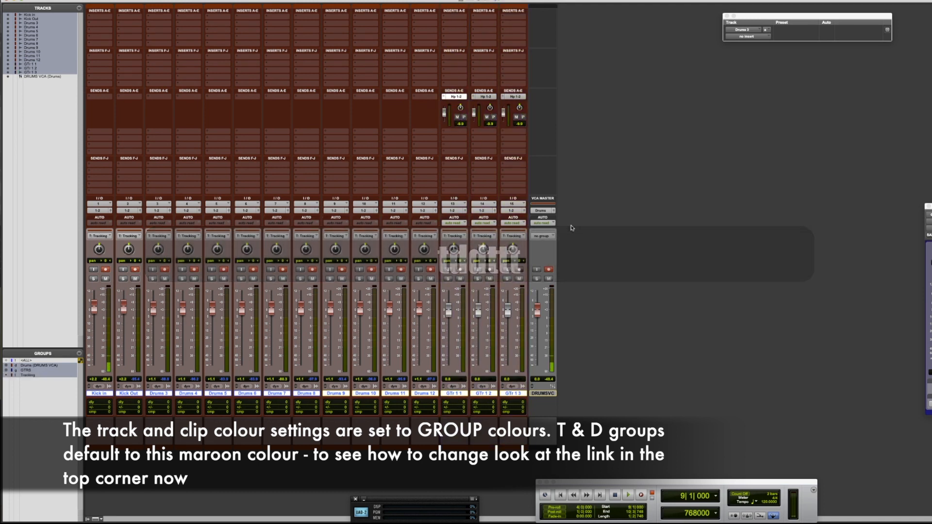
Clear the existing clips in the Edit window and record a new pass on the grouped drum and guitar tracks from bar 1
key("super+equal")
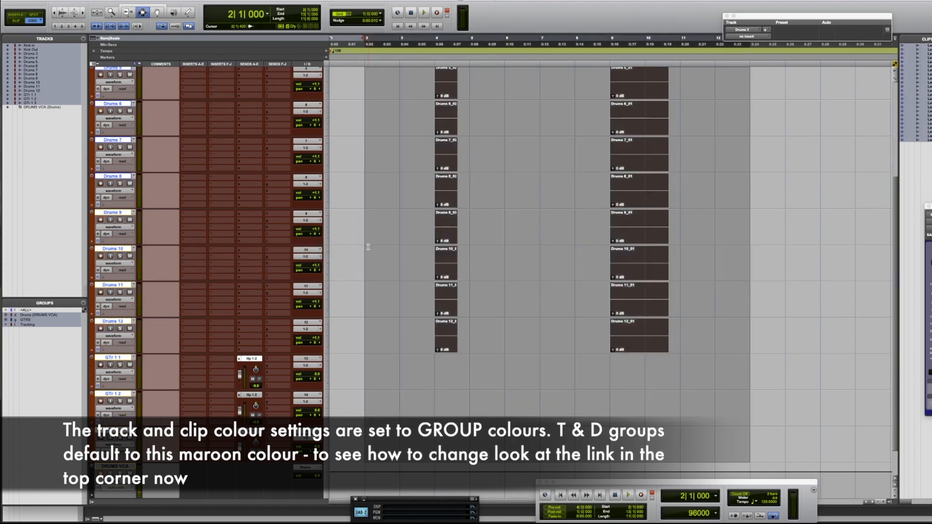
key("BackSpace")
key("1")
key("3")
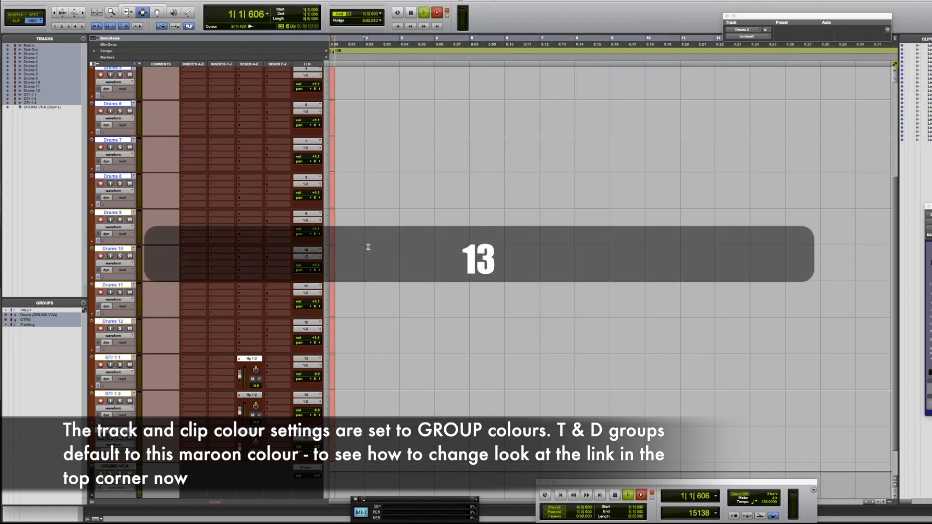
scroll(398, 233, "up", 5)
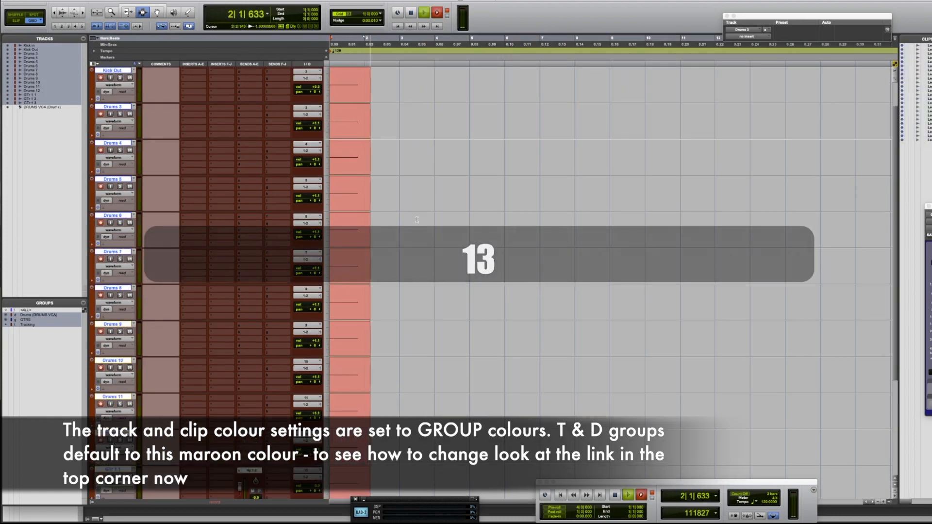
scroll(403, 165, "down", 3)
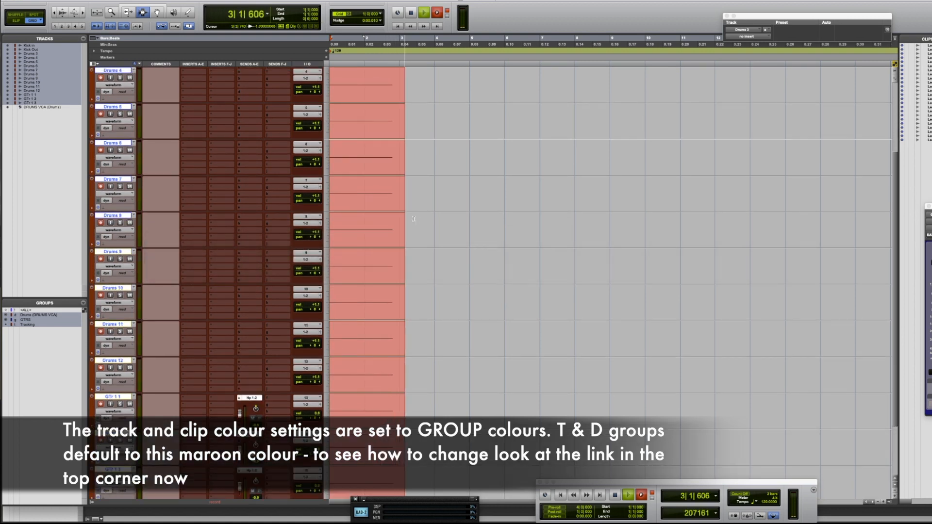
key("space")
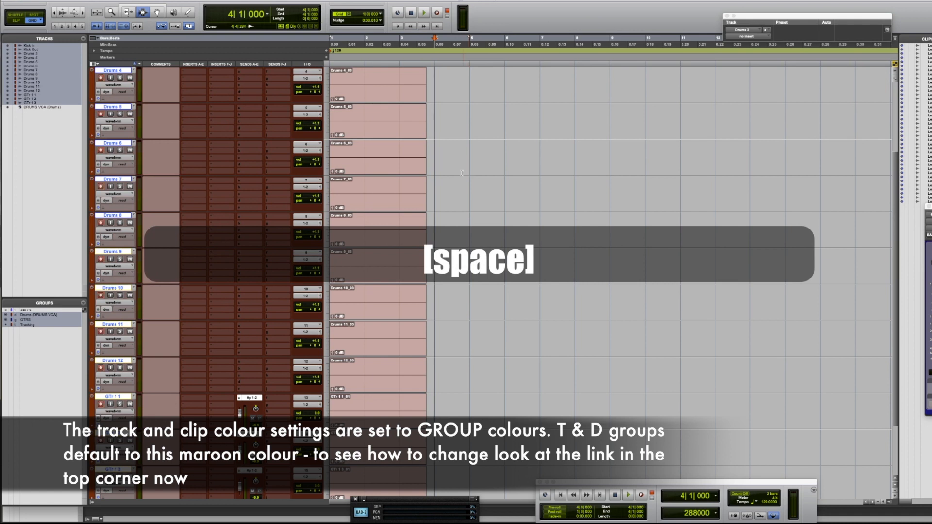
Return to the session start and create a new playlist for all tracks in the Tracking group
key("Return")
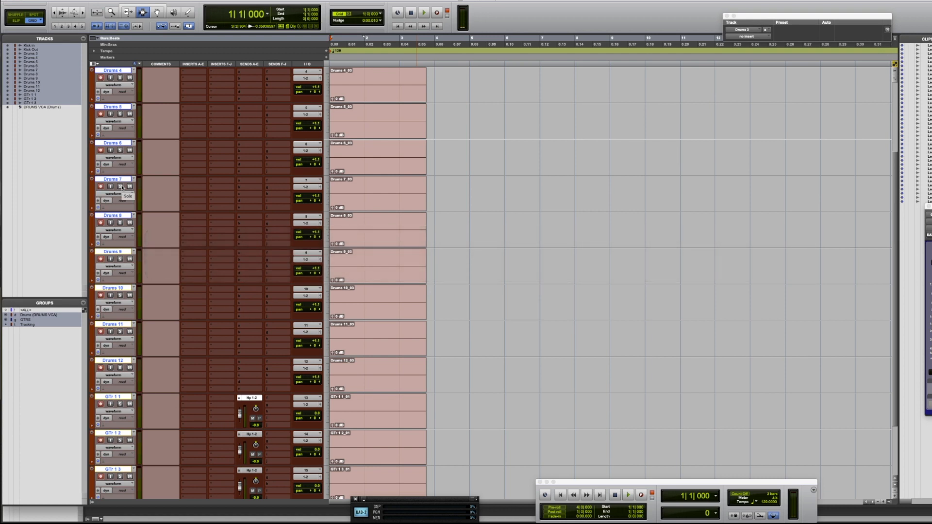
key("ctrl+backslash")
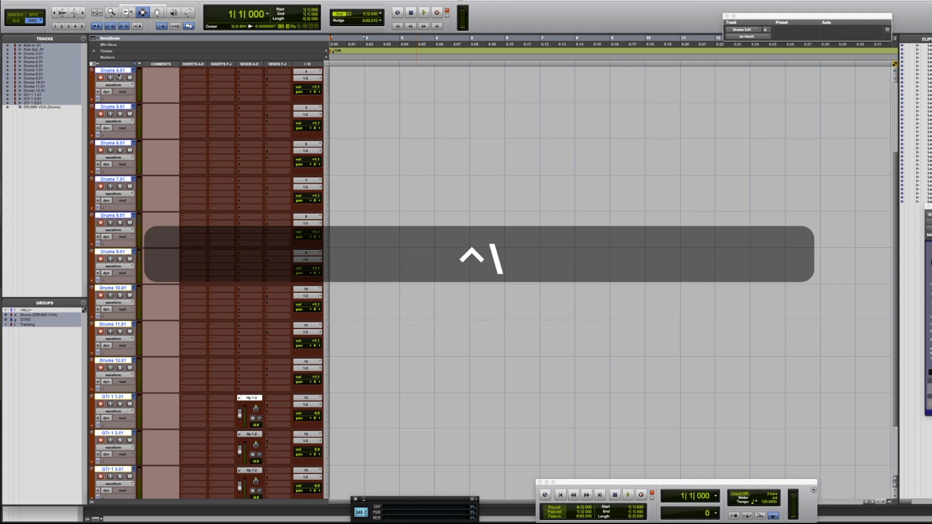
scroll(133, 129, "down", 3)
scroll(133, 129, "up", 1)
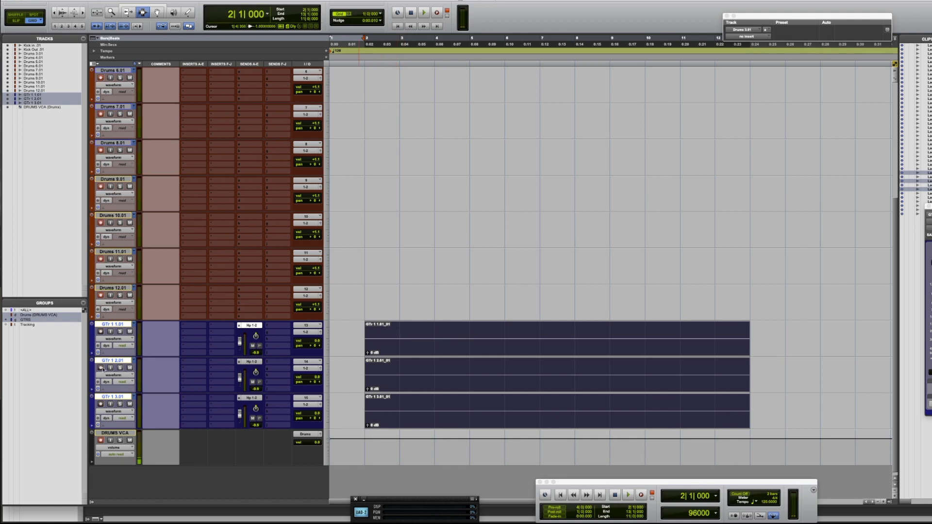
Toggle the Tracking group on and off in the mixer
key("super+equal")
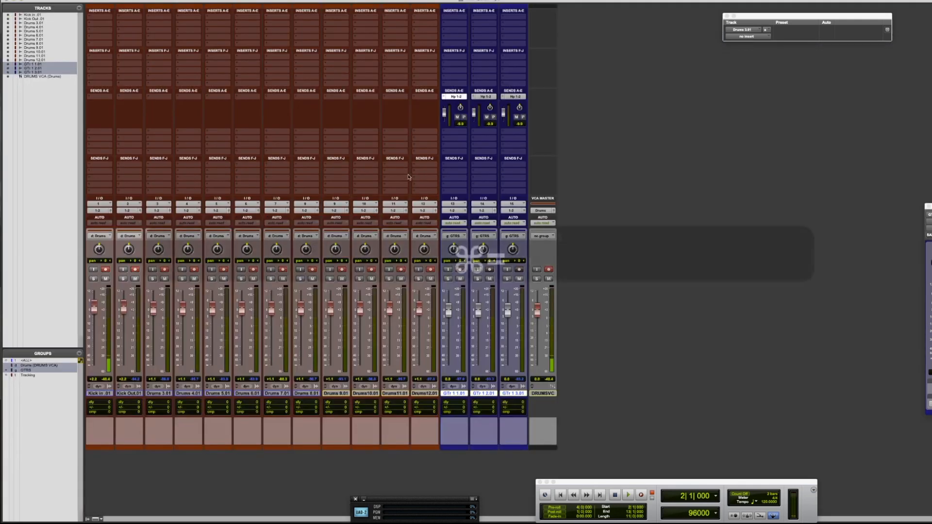
key("t")
key("t")
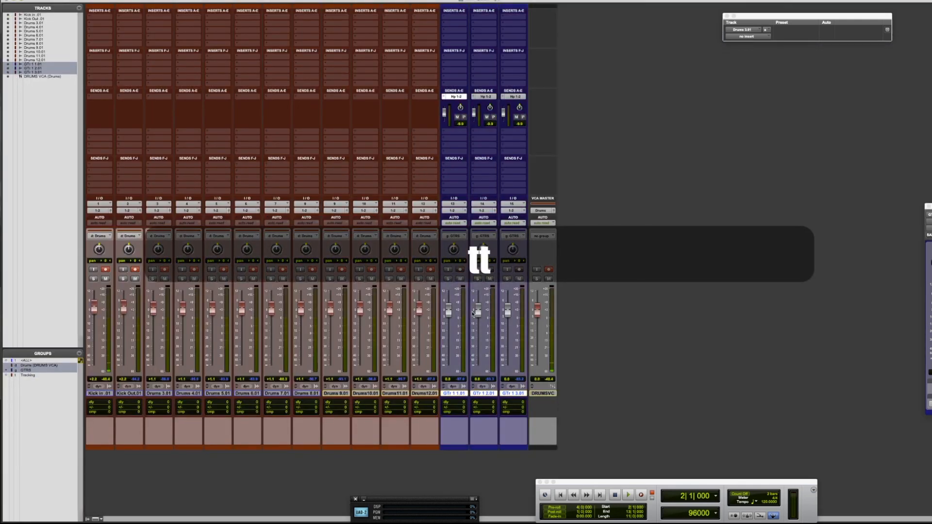
Try creating a new playlist for the drum tracks in the Edit window and undo it
key("super+equal")
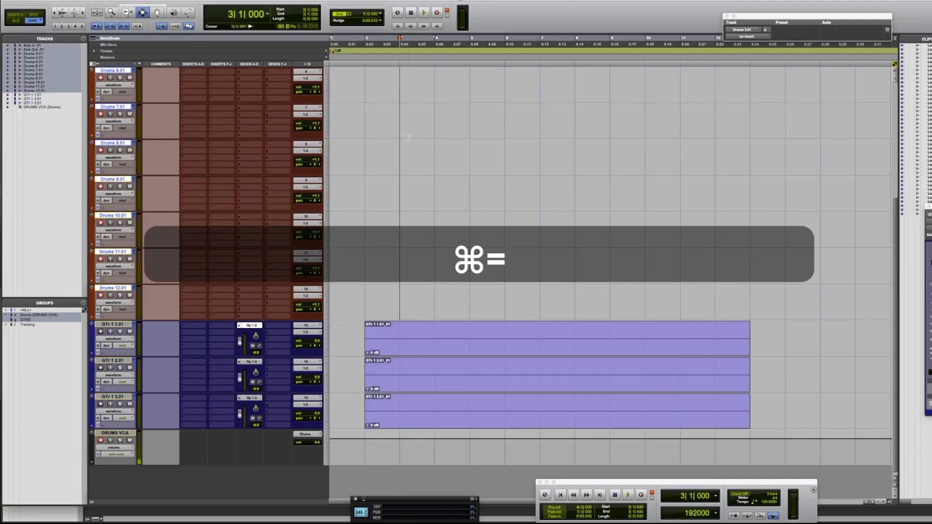
key("ctrl+backslash")
key("super+z")
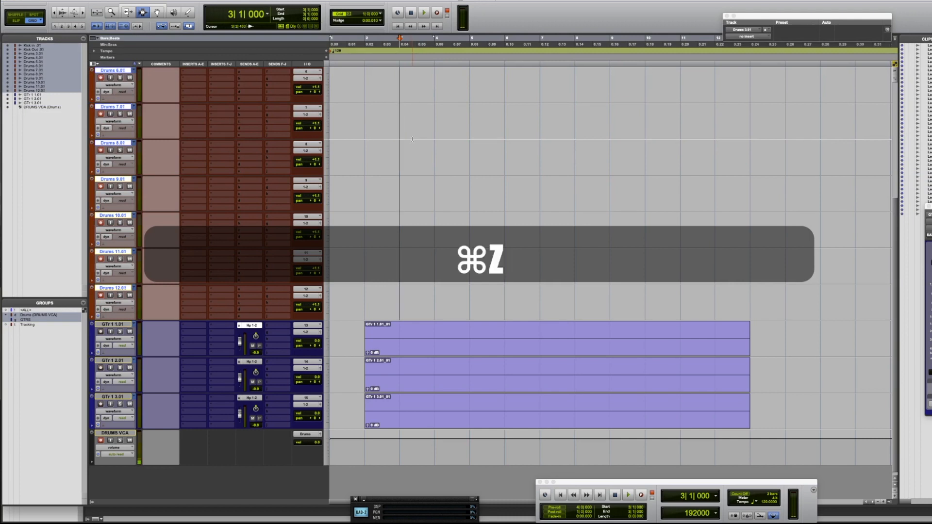
Select a range from bar 2 to bar 12 on the drum tracks and record a short pass on them
left_click_drag(392, 136, 699, 96)
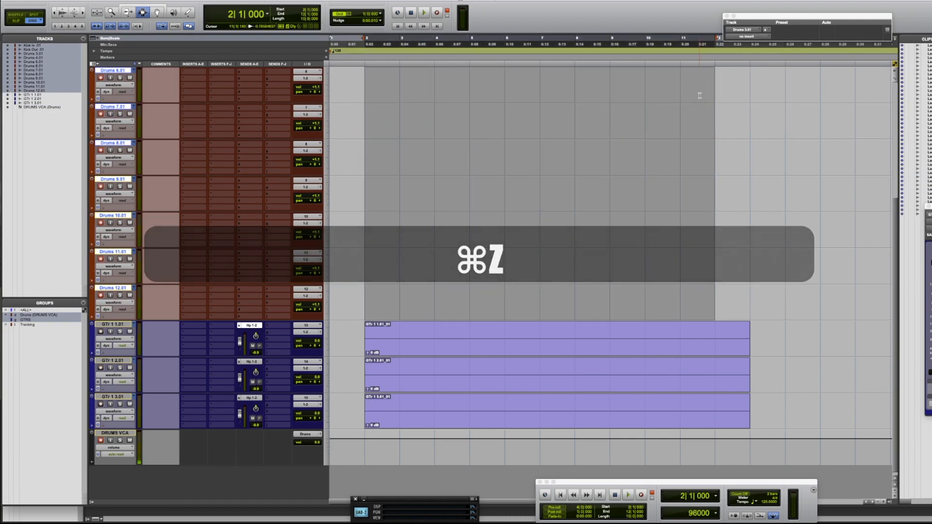
key("3")
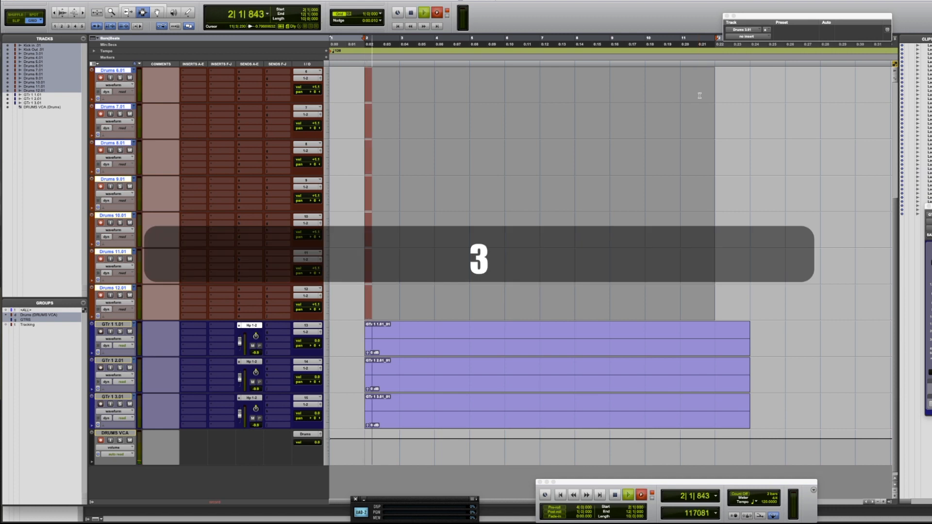
left_click(500, 160)
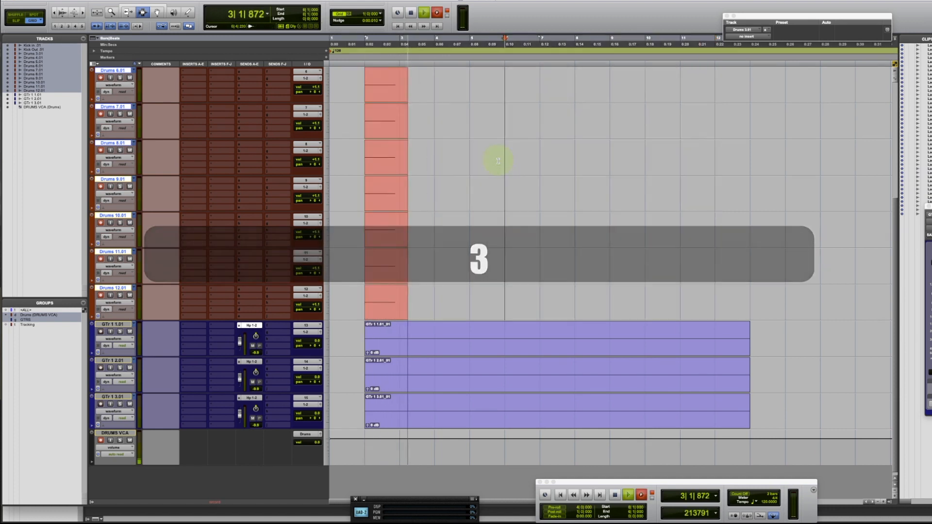
key("space")
Create a new playlist for the Drums group and record another drum pass from bar 2
key("ctrl+backslash")
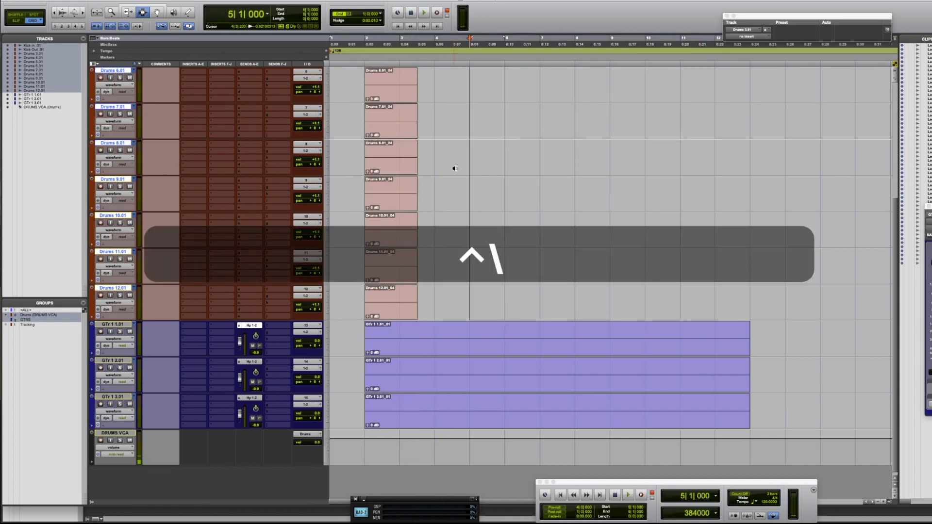
key("1")
key("1")
key("1")
key("3")
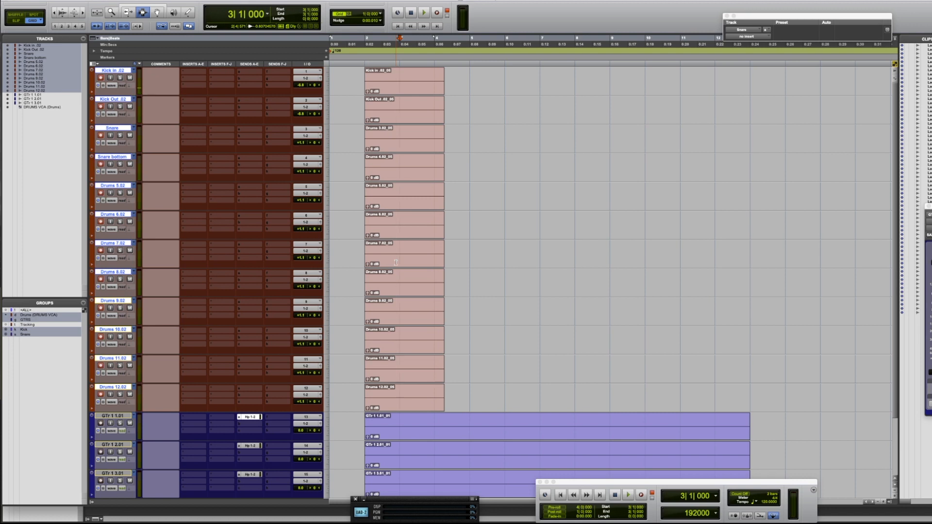
Toggle the Drums group in the mixer and leave it off so the Kick and Snare groups take over
key("super+equal")
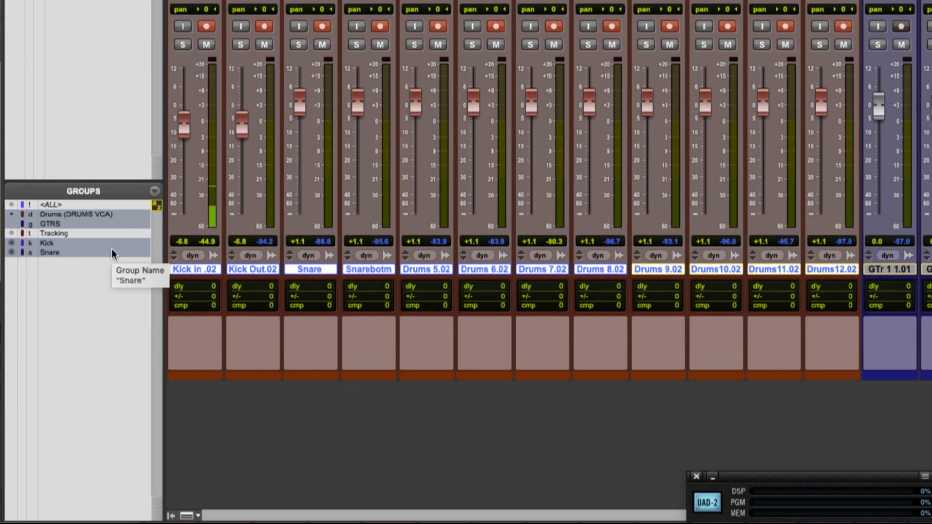
key("d")
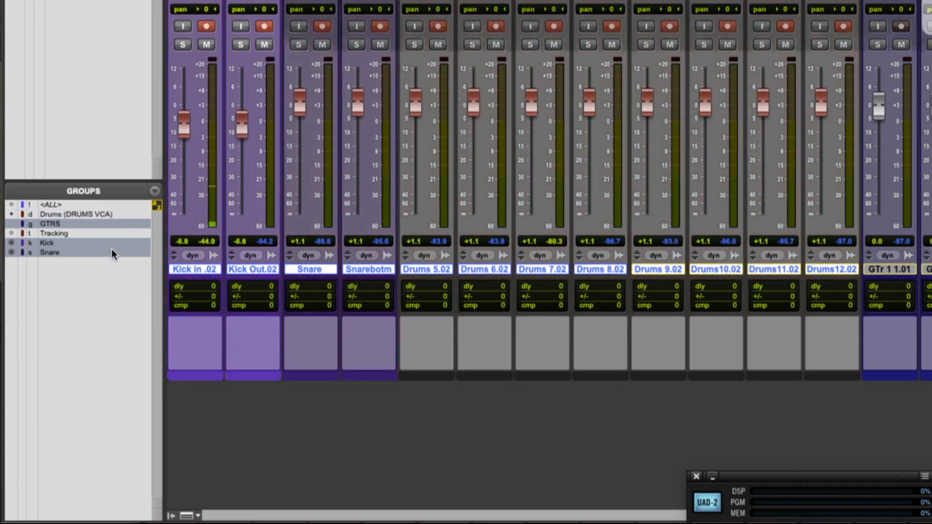
key("d")
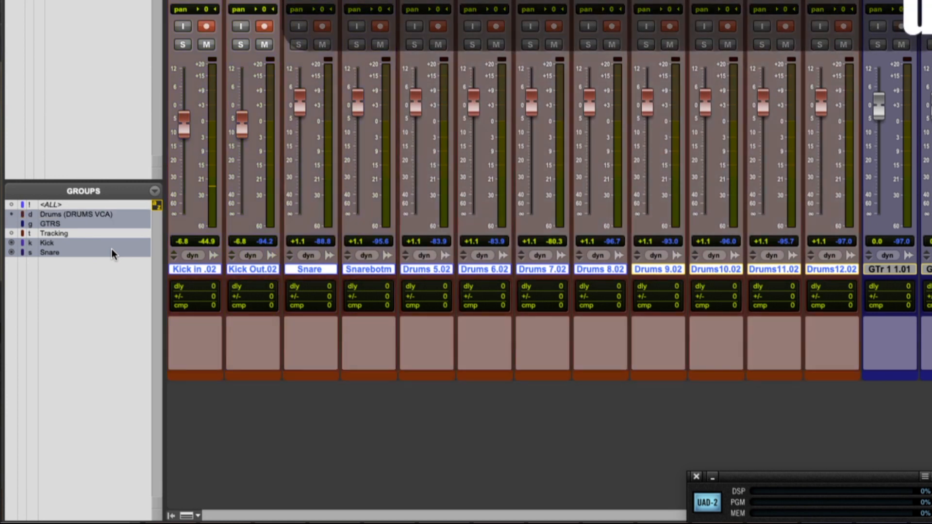
key("d")
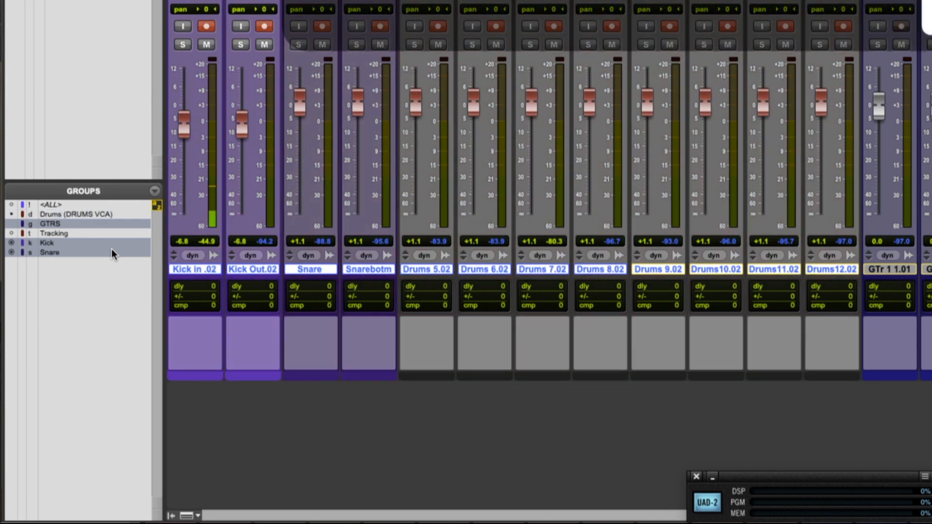
Switch the Kick and Snare groups off and back on, one after the other
key("k")
key("k")
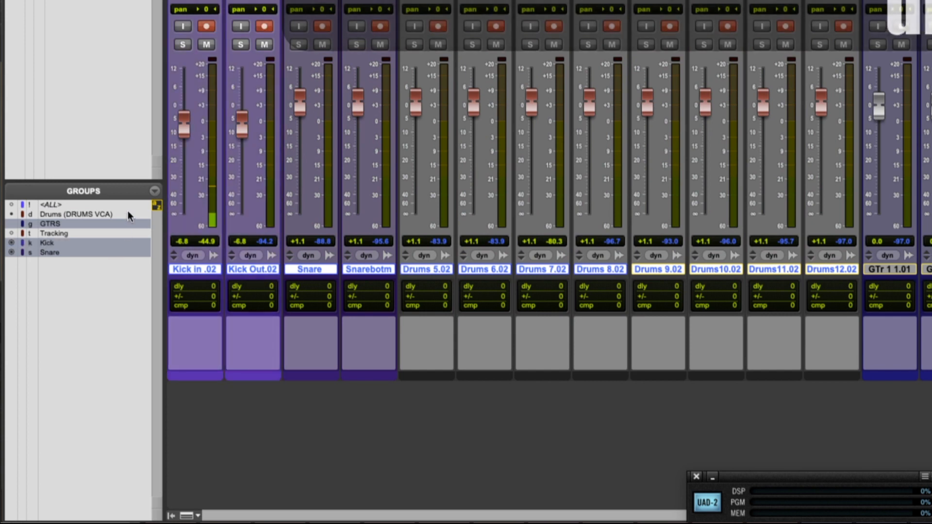
key("s")
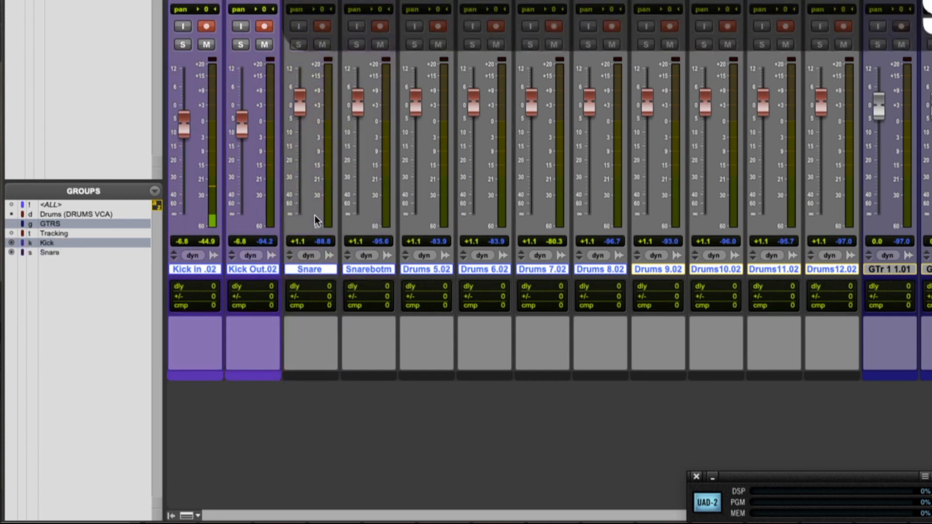
key("s")
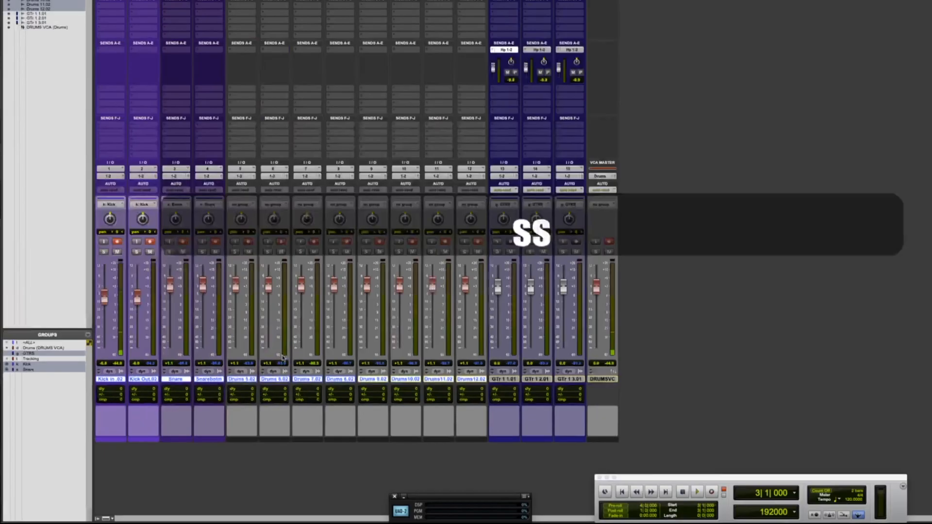